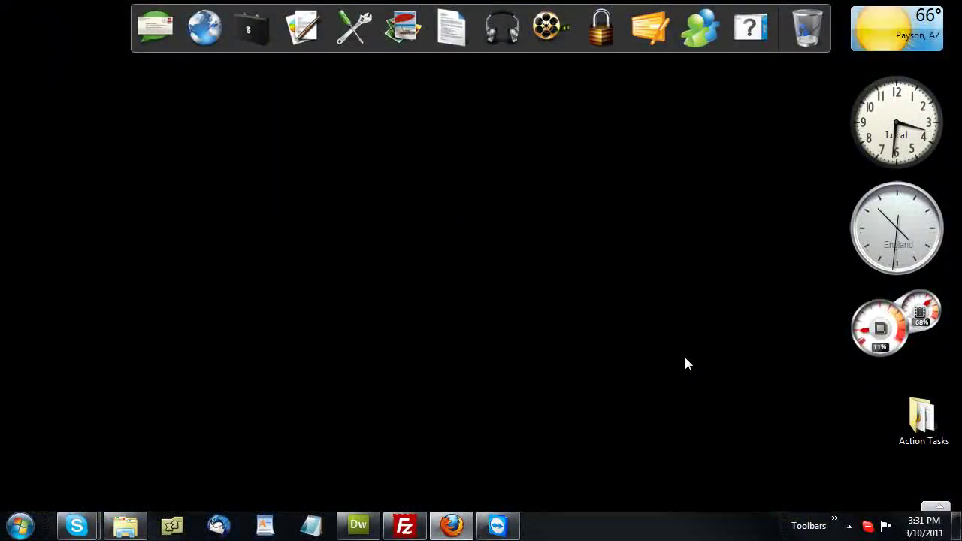
- Restore the RicksTemplate.com Dashboard in Firefox and launch xplorer2 on the WPTwin-v2.70 folder
click(441, 532)
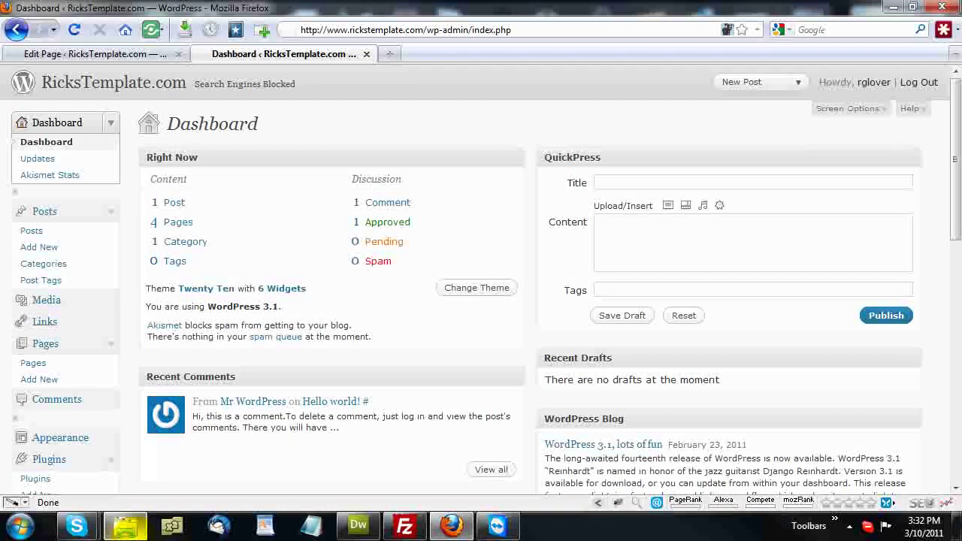
click(172, 526)
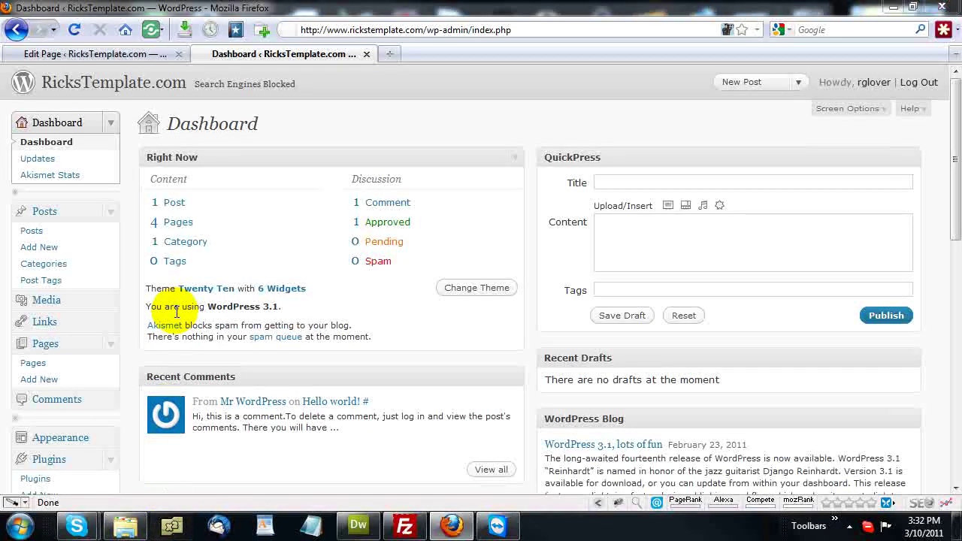
click(191, 534)
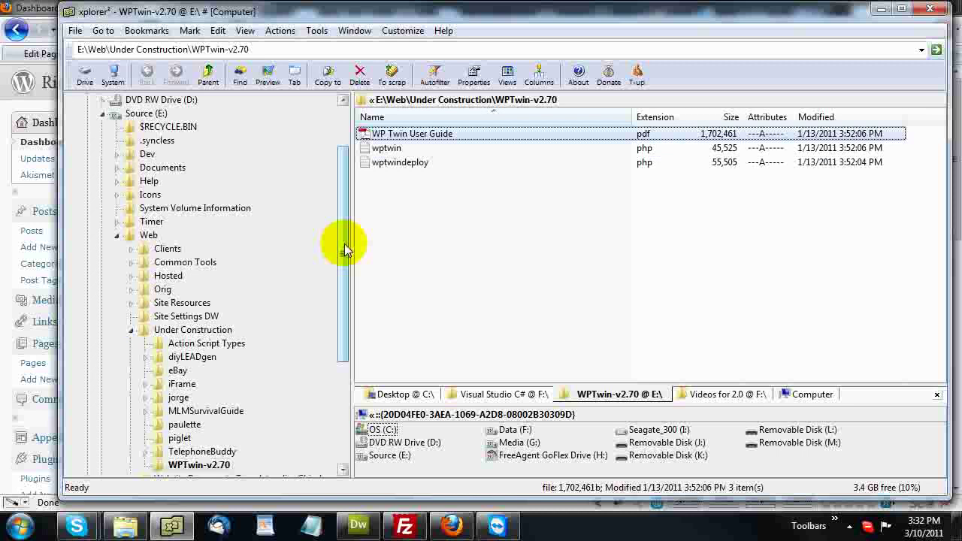
- Navigate the xplorer2 tree through Data (F:), Download and Online to the My Themes folder
click(103, 113)
click(114, 181)
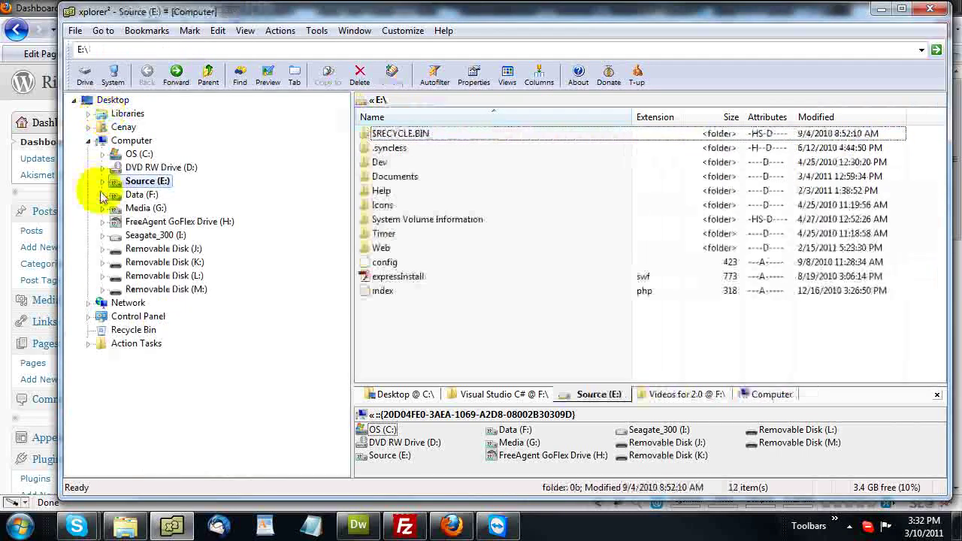
click(102, 195)
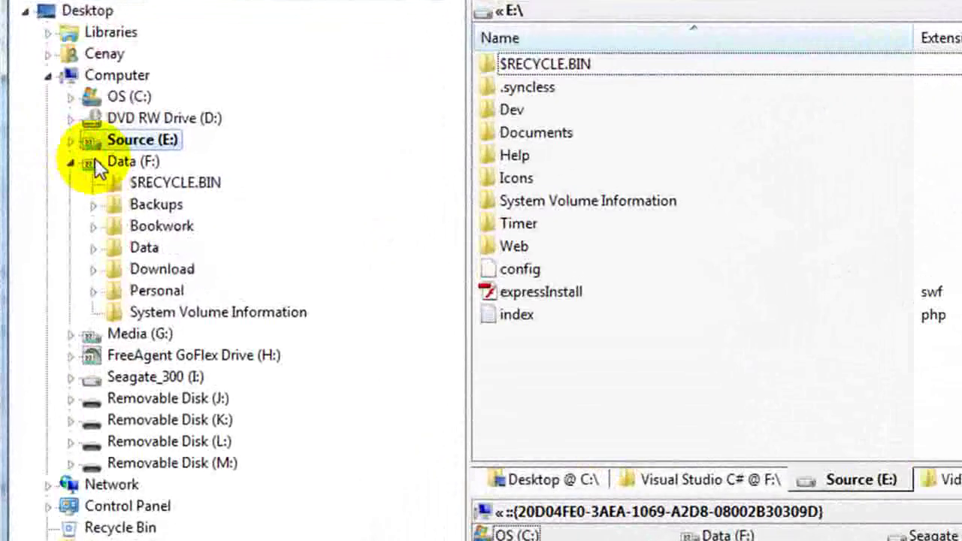
click(97, 271)
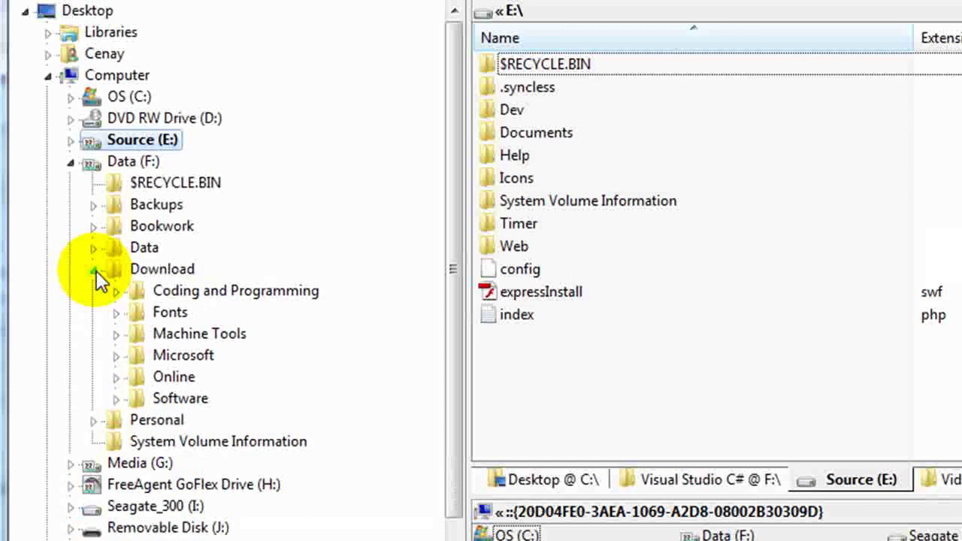
click(117, 376)
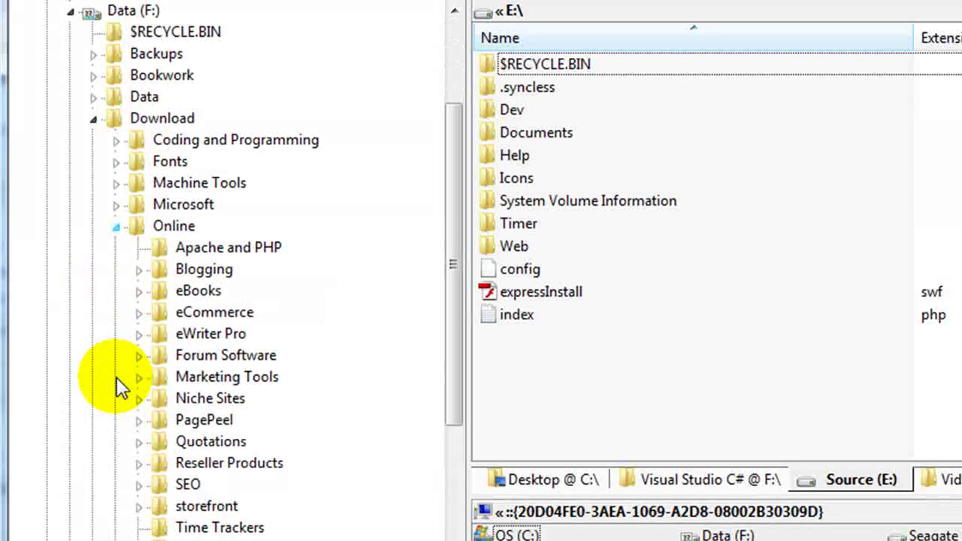
click(240, 331)
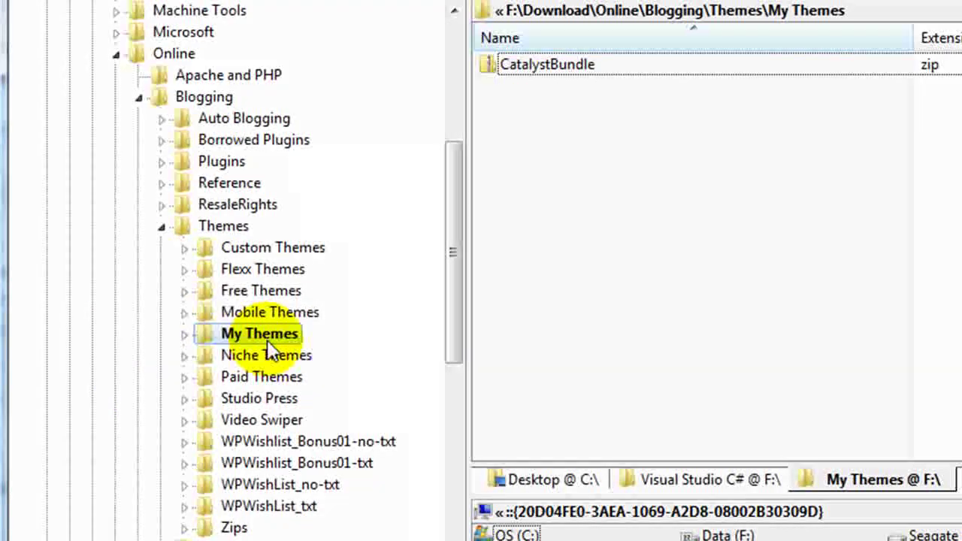
- Extract CatalystBundle.zip directly into My Themes, yielding Dynamik-Skins, catalyst and dynamik
right_click(529, 61)
click(572, 163)
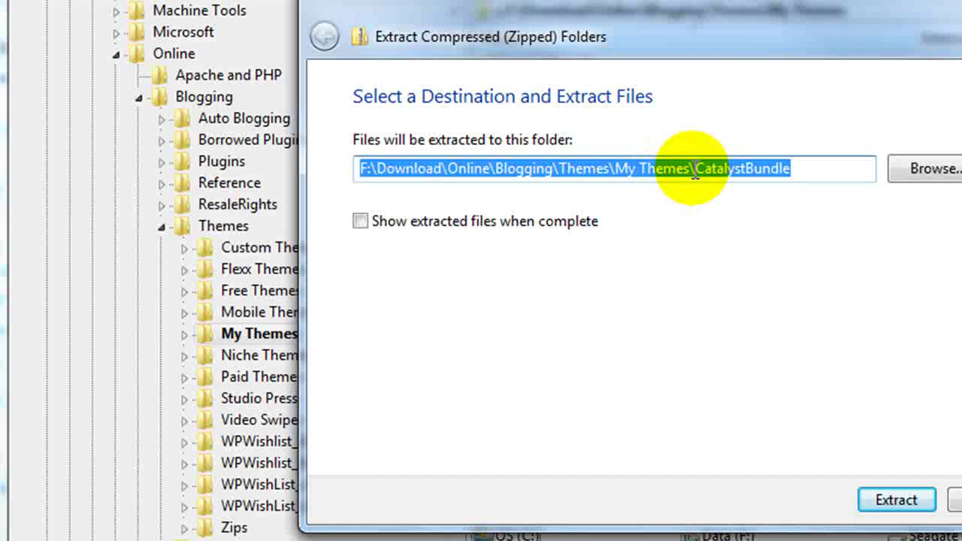
click(684, 169)
drag(684, 168, 878, 169)
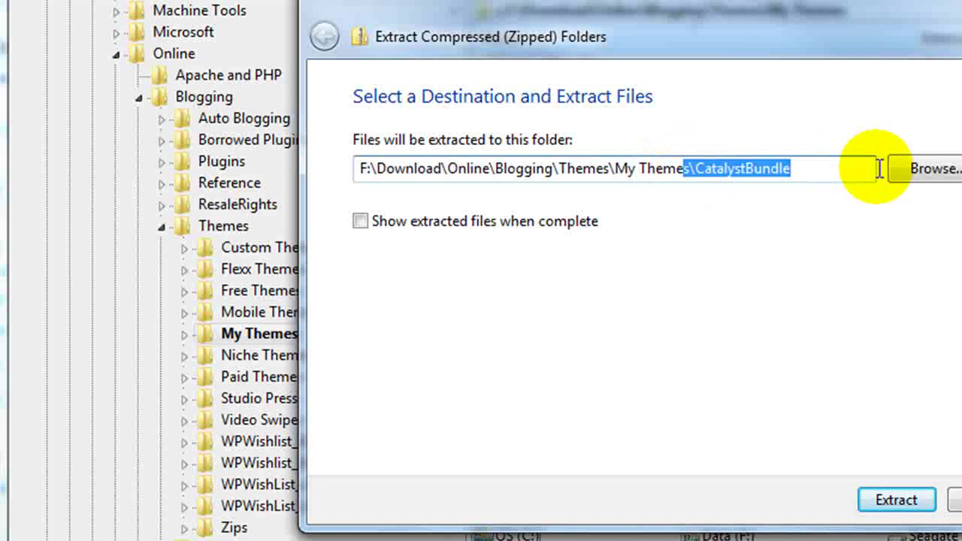
key(BackSpace)
click(887, 502)
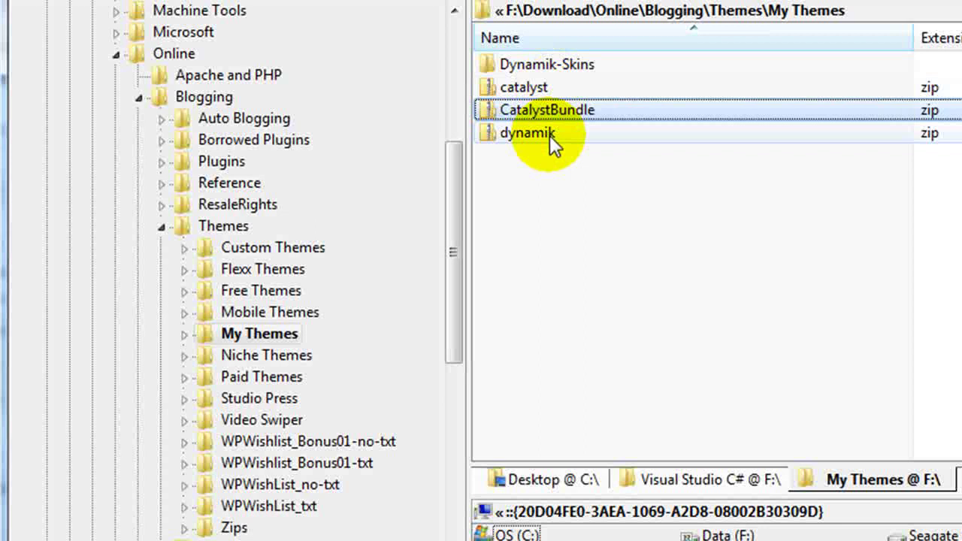
click(544, 68)
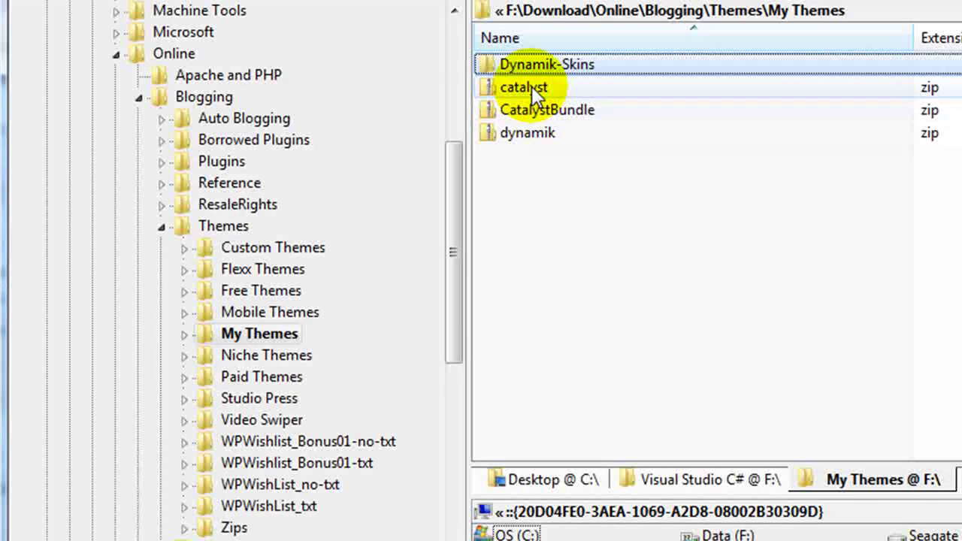
click(531, 85)
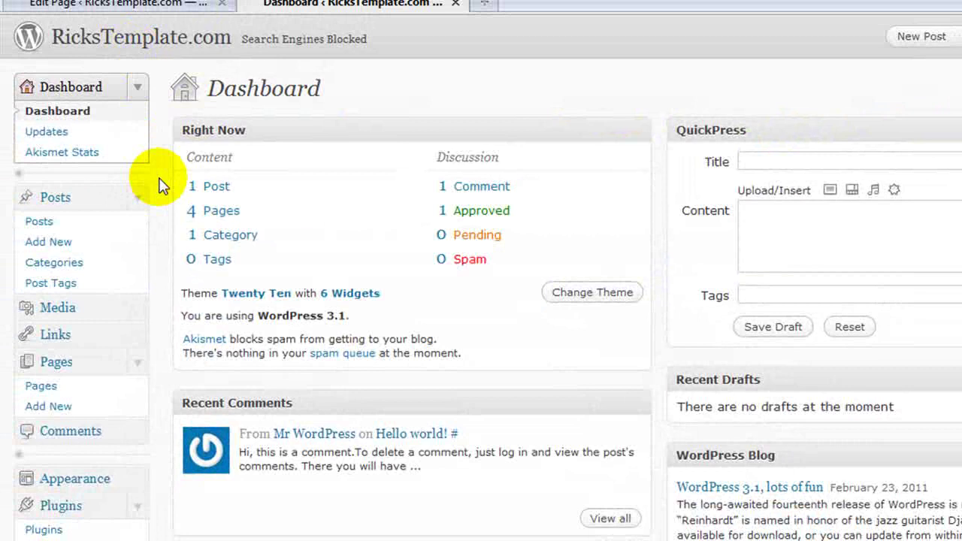
- Go to Appearance > Themes > Install Themes and choose the Upload option
scroll(161, 225, down, 5)
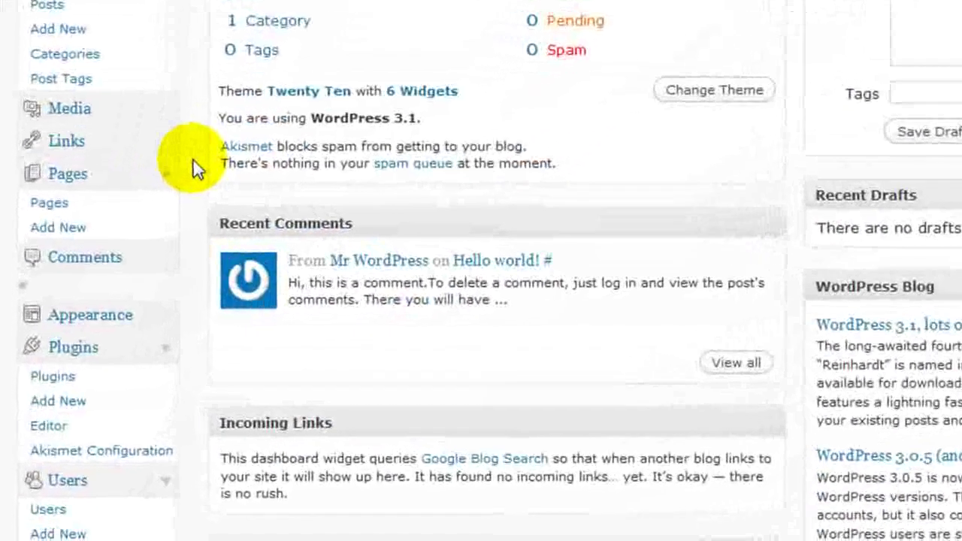
scroll(191, 229, down, 3)
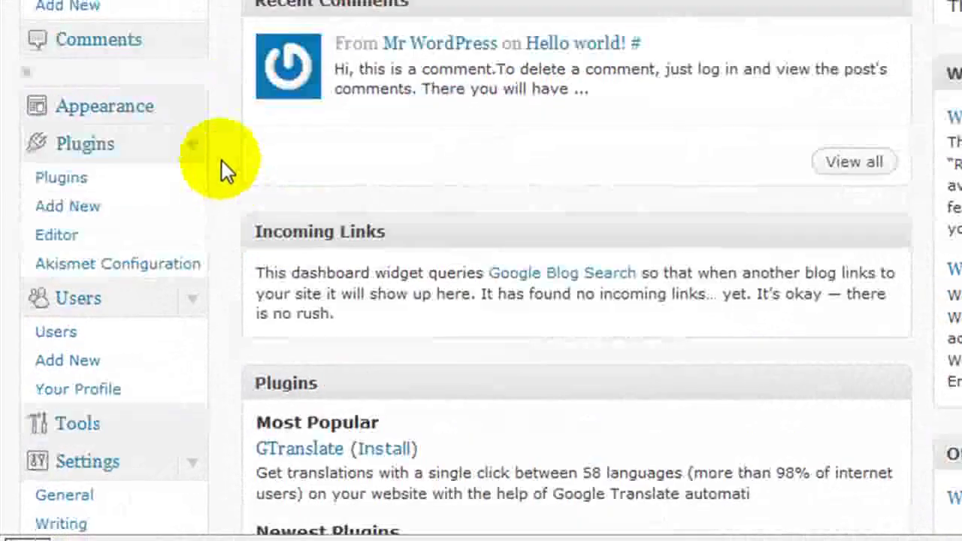
click(194, 108)
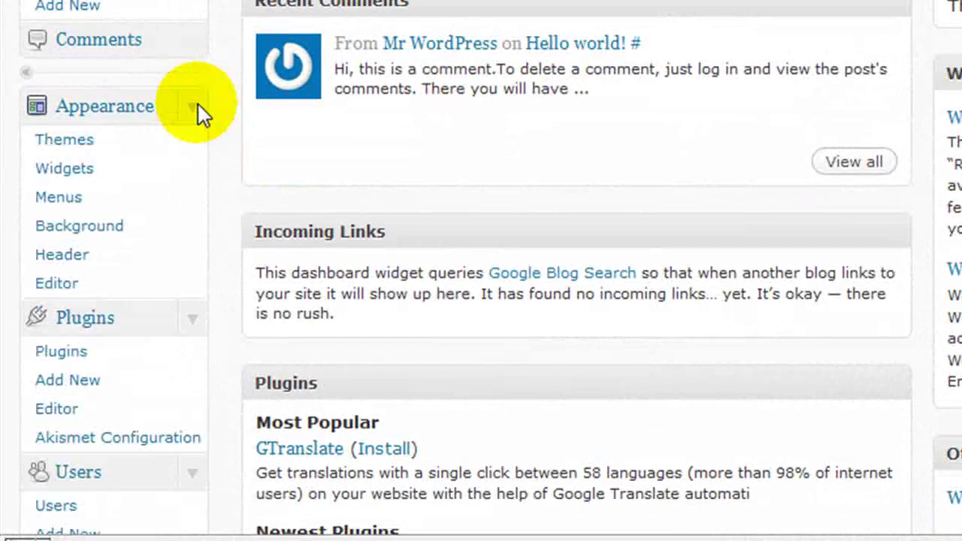
click(89, 147)
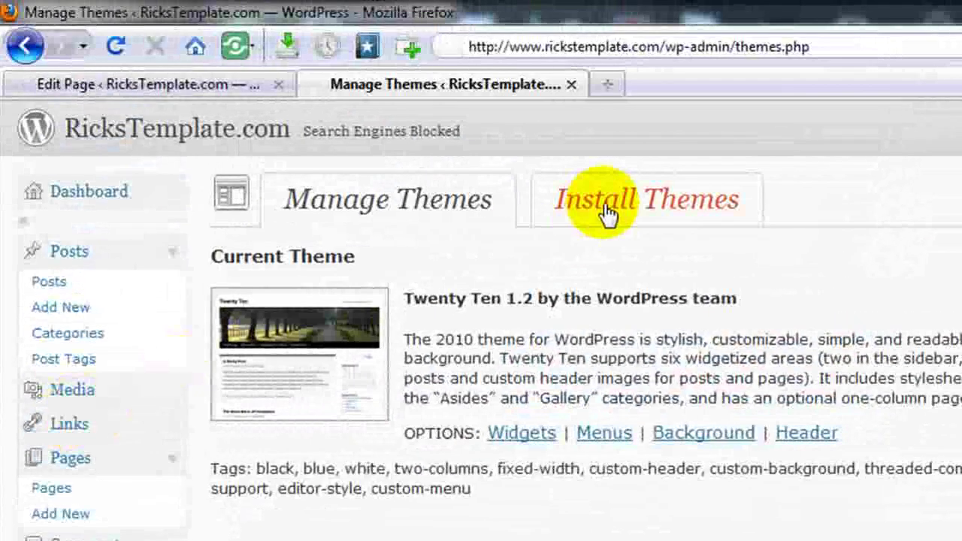
click(607, 214)
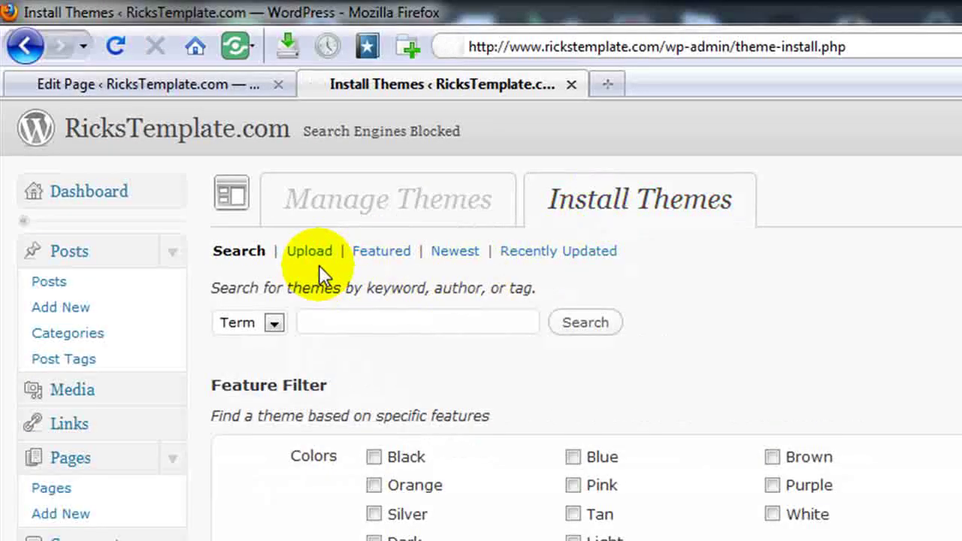
click(319, 256)
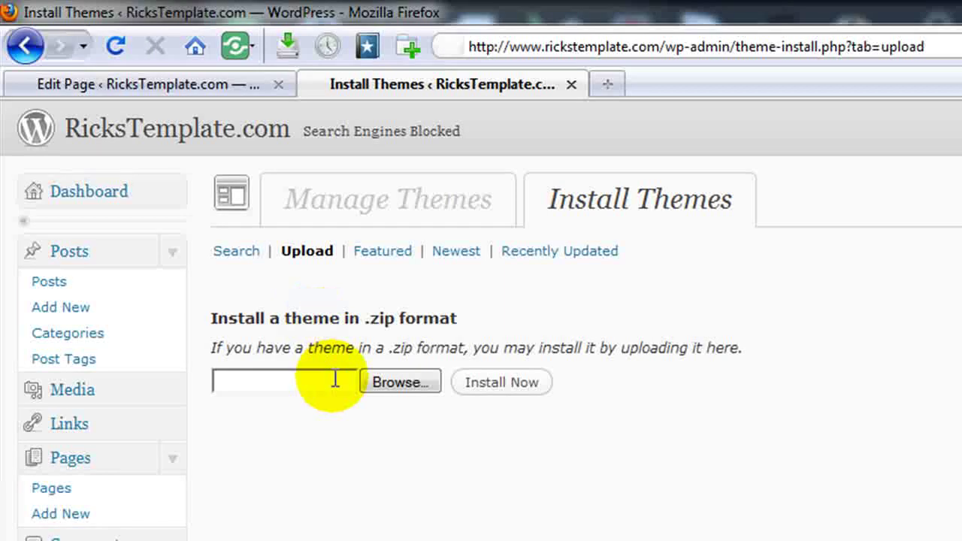
- Select the catalyst zip from F:\Download\Online\Blogging\Themes\My Themes as the upload file
click(385, 381)
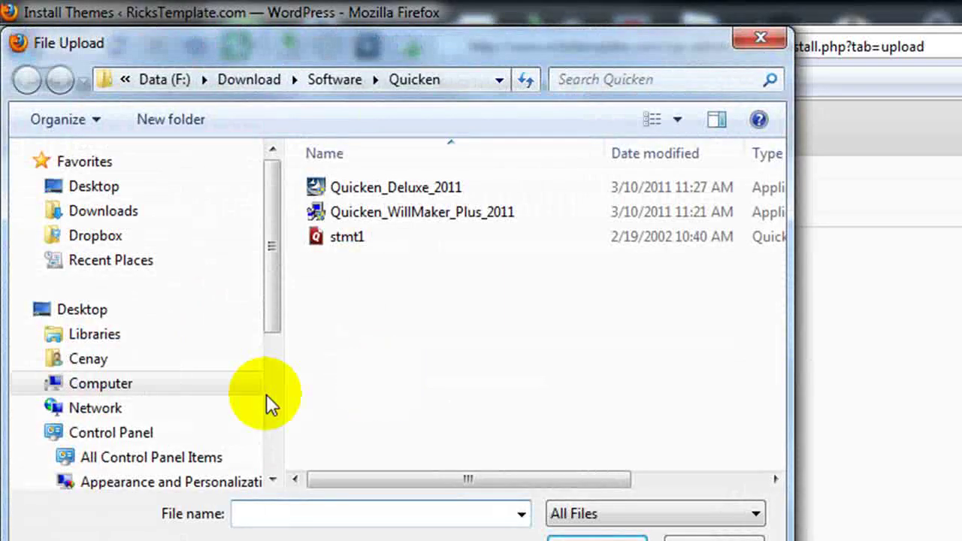
click(34, 381)
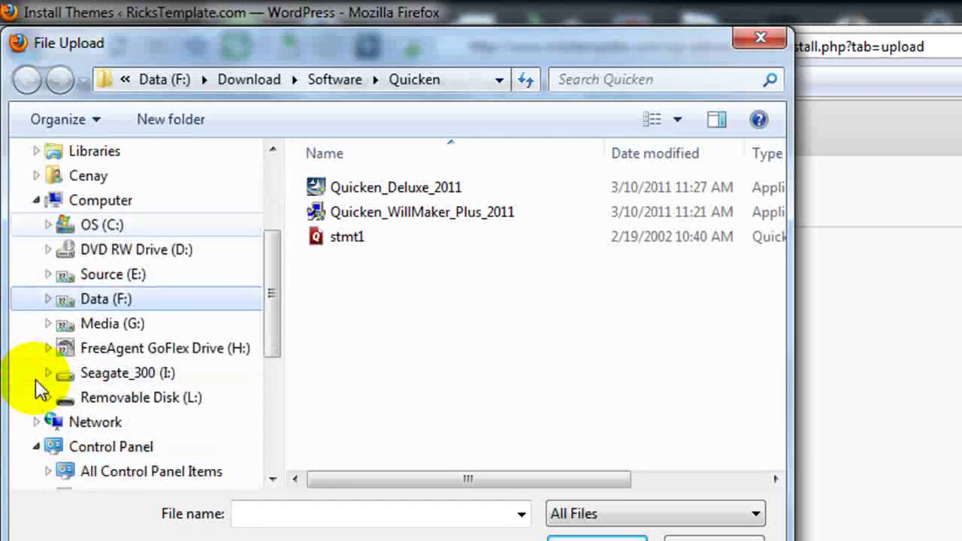
click(48, 298)
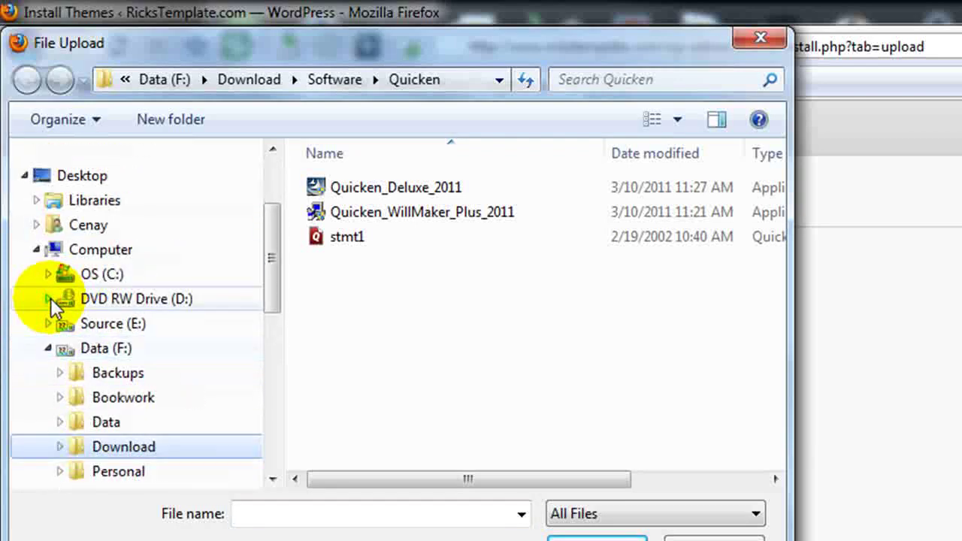
click(59, 371)
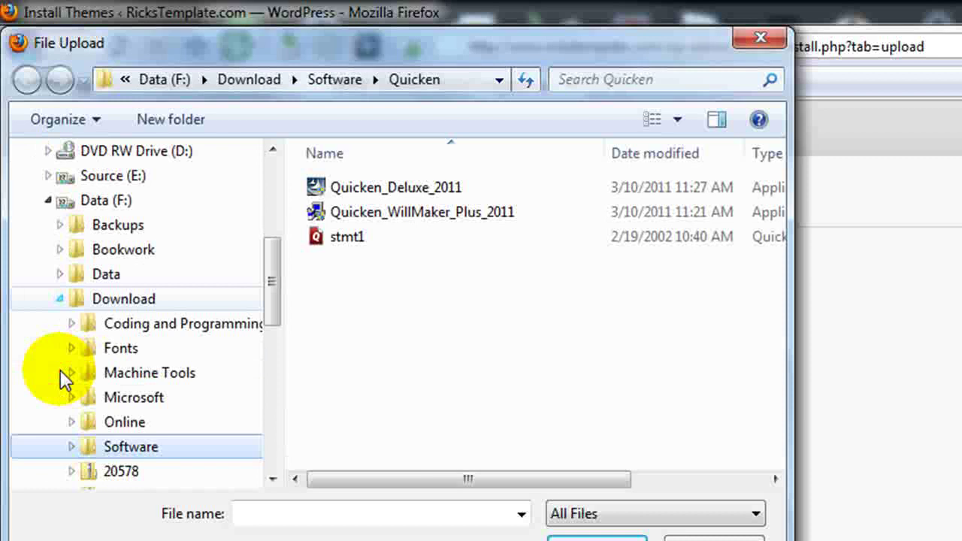
click(70, 422)
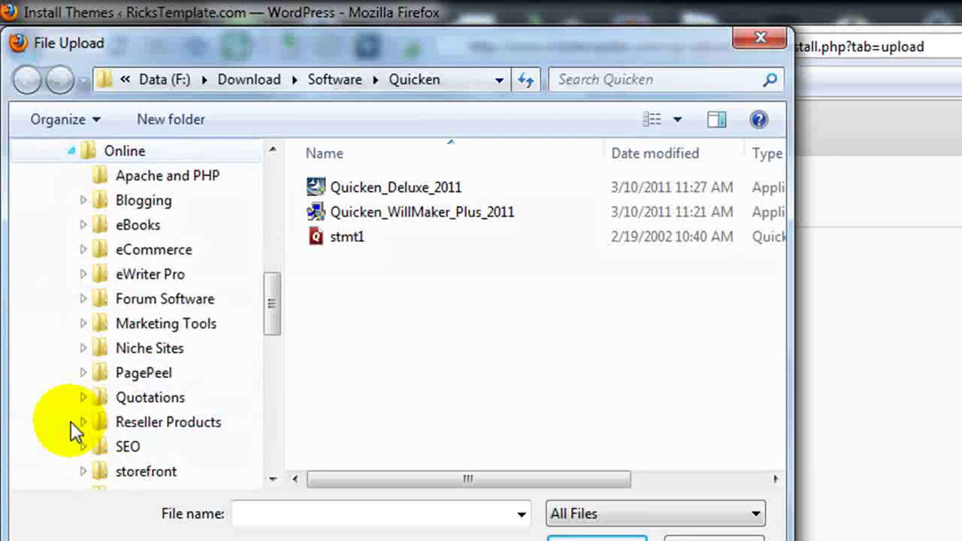
click(81, 202)
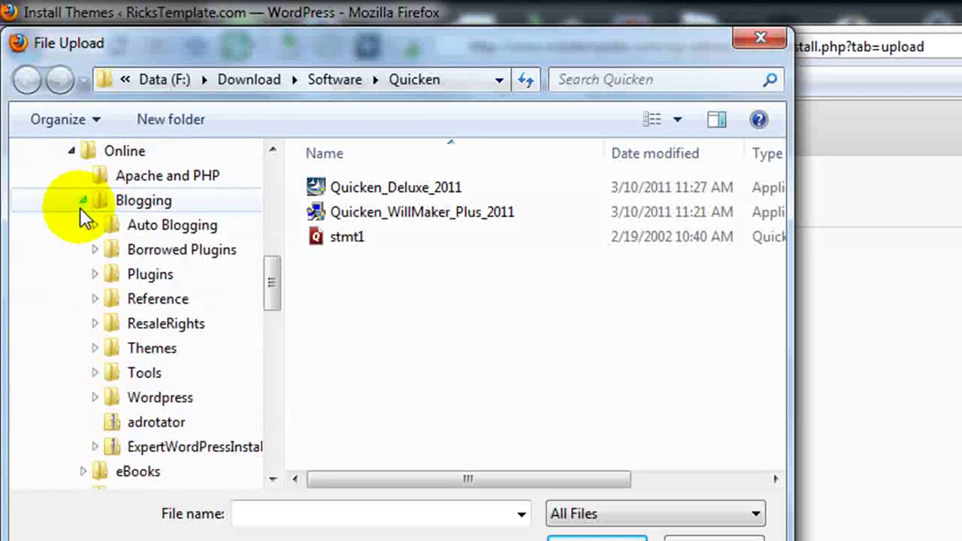
click(92, 347)
click(143, 276)
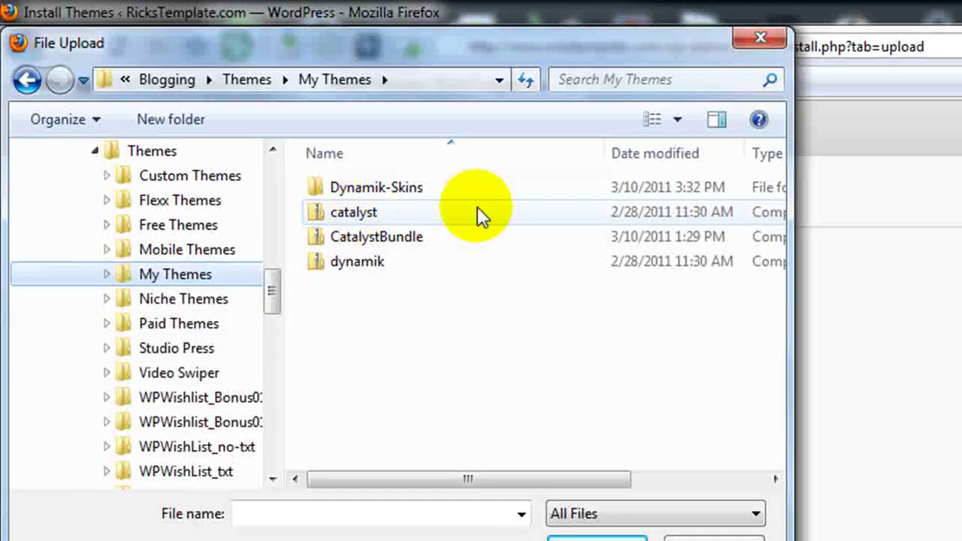
click(403, 215)
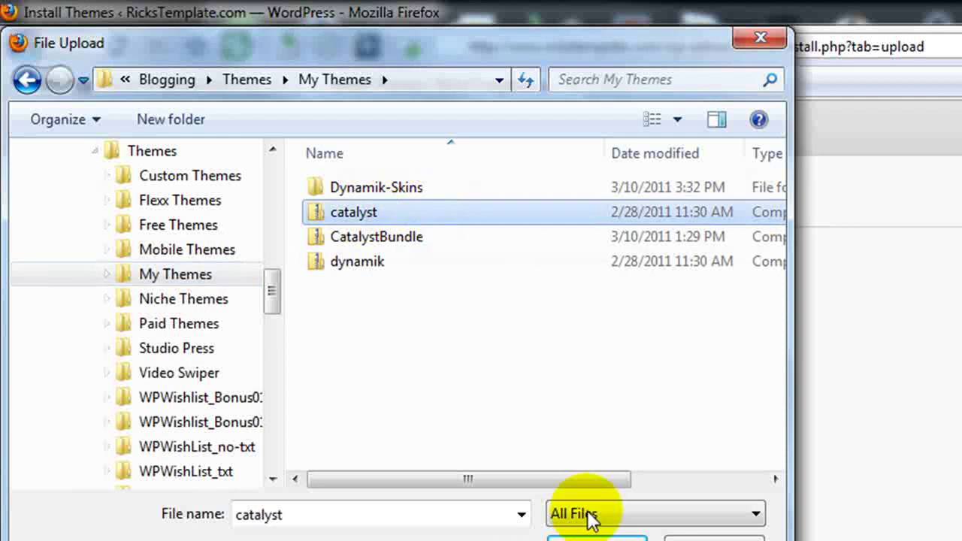
click(591, 535)
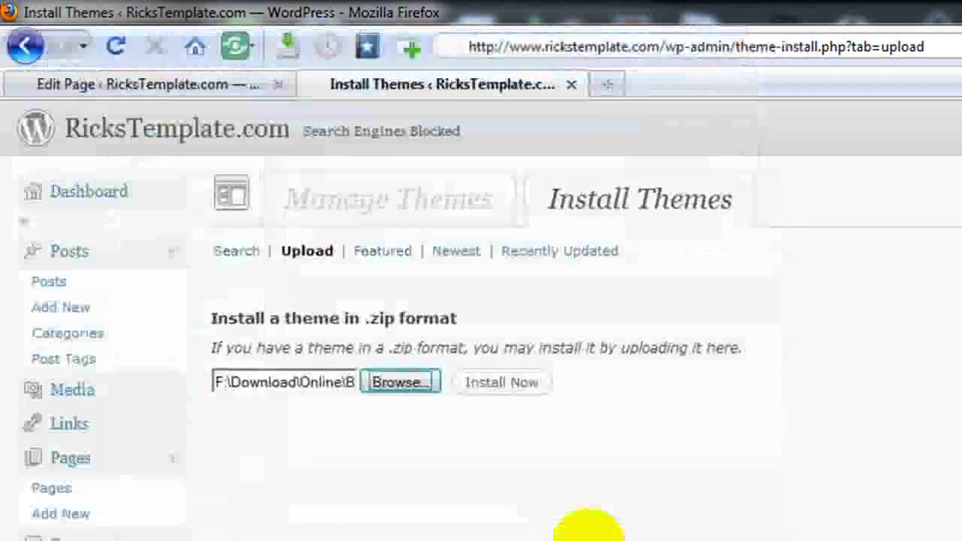
- Install and activate Catalyst 1.1, then return to the Install Themes page
click(469, 388)
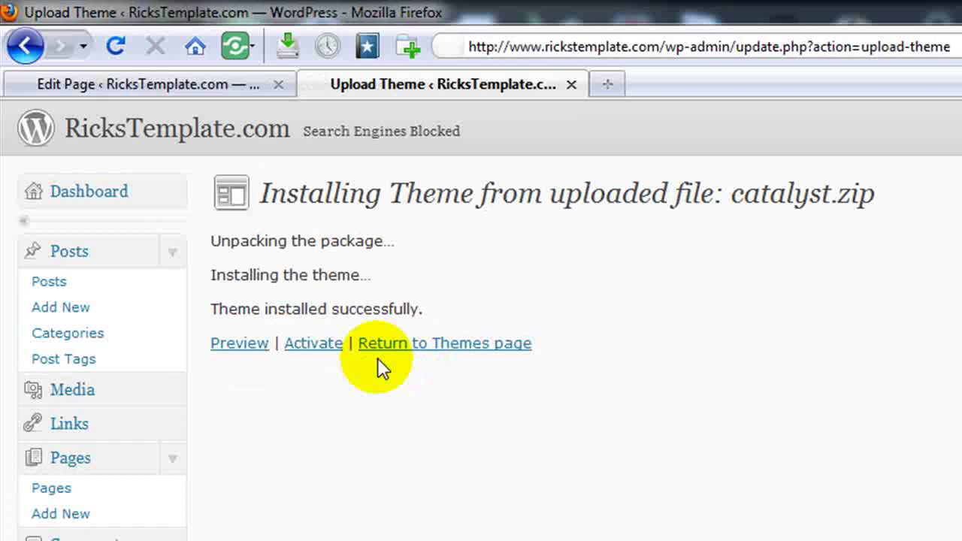
click(310, 345)
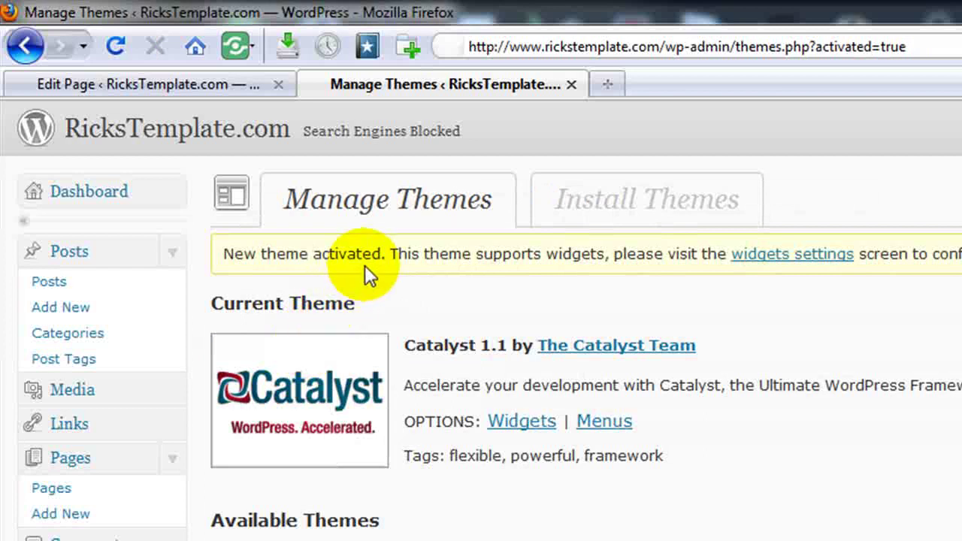
click(613, 214)
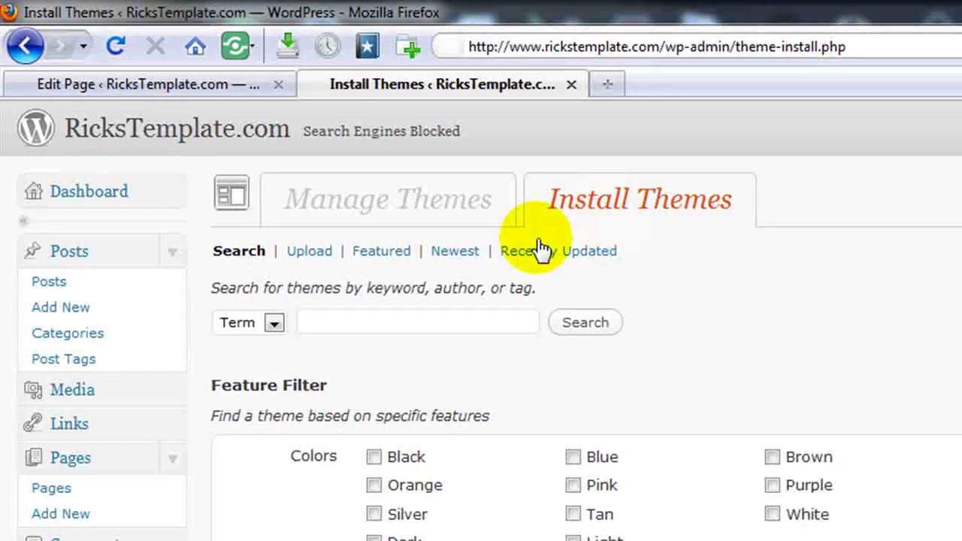
- Upload dynamik.zip, install it, and activate Dynamik 1.1 as the current theme
click(309, 251)
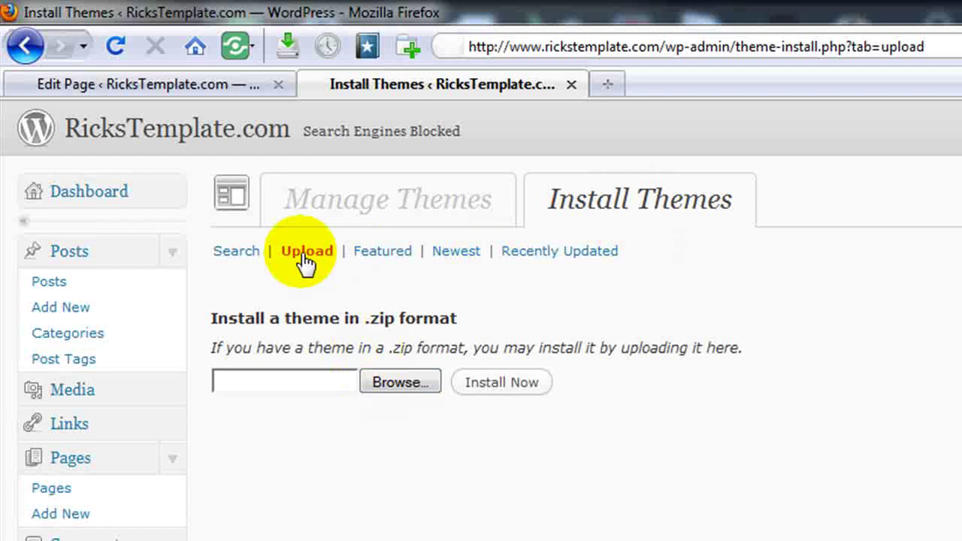
click(398, 381)
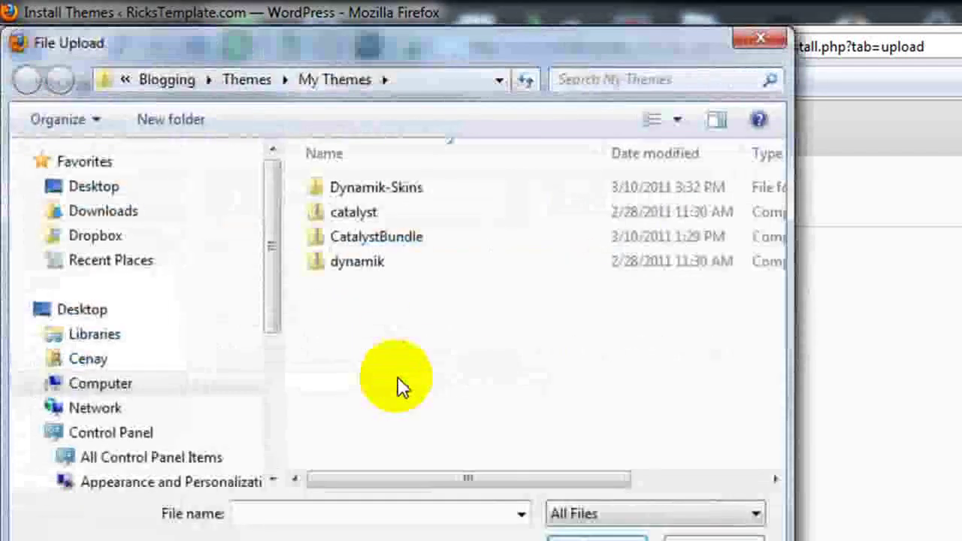
click(360, 262)
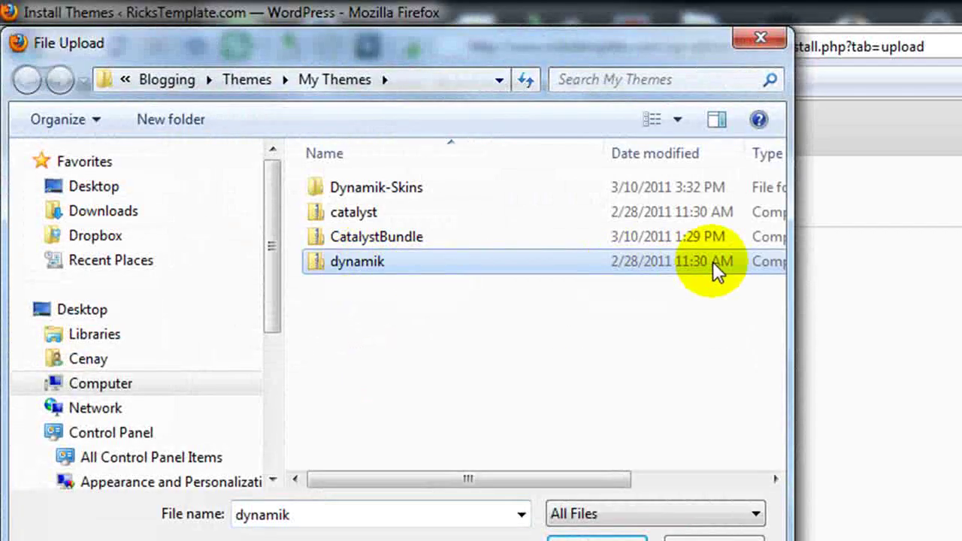
click(609, 533)
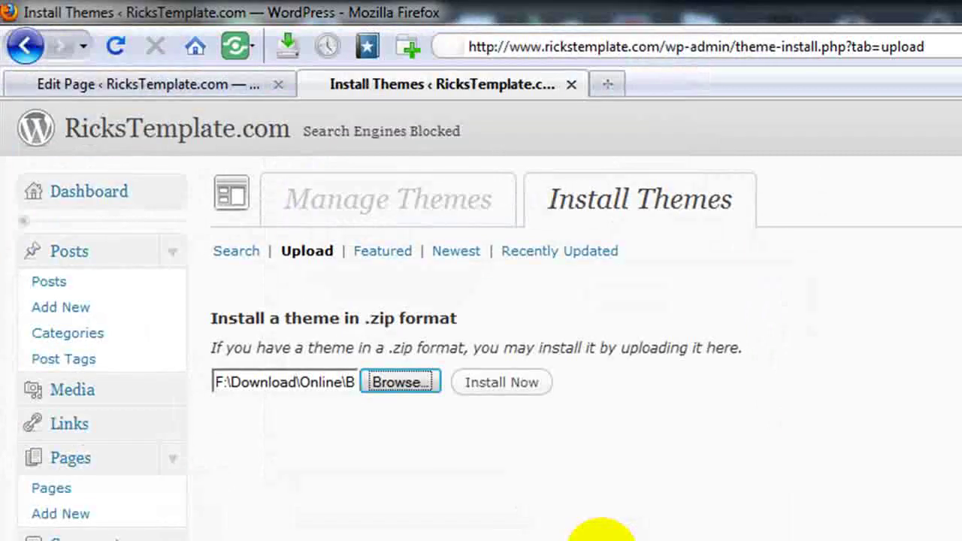
click(490, 383)
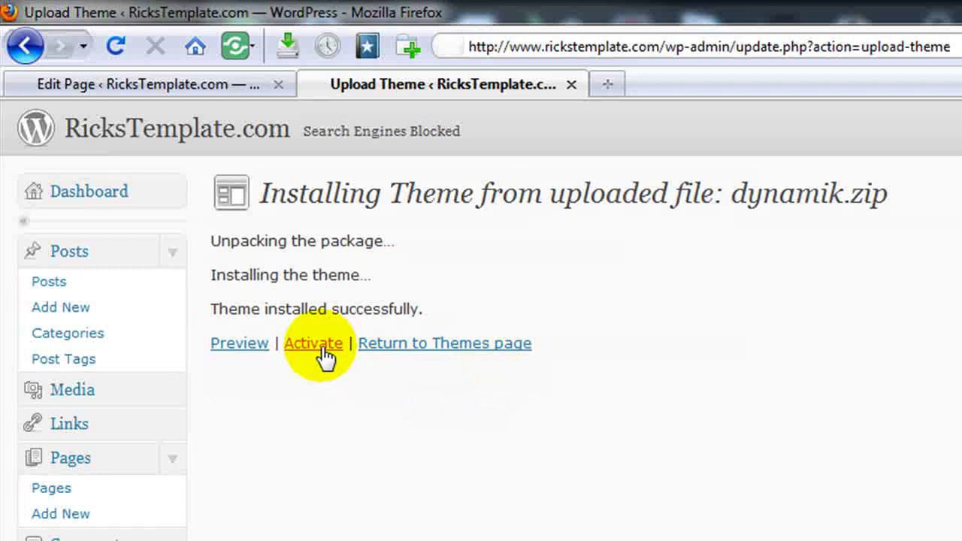
click(313, 343)
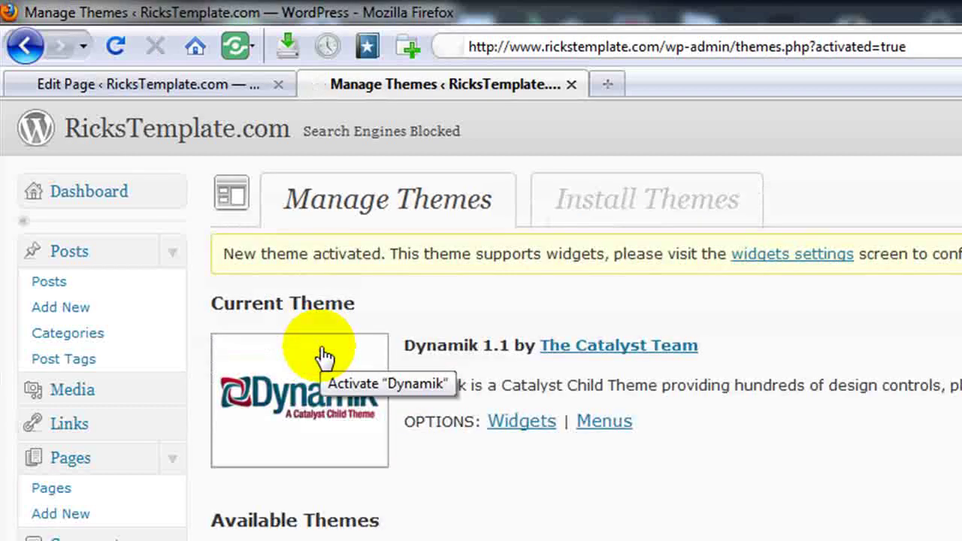
- Open the site title link in a new tab to preview the Dynamik front page
right_click(172, 140)
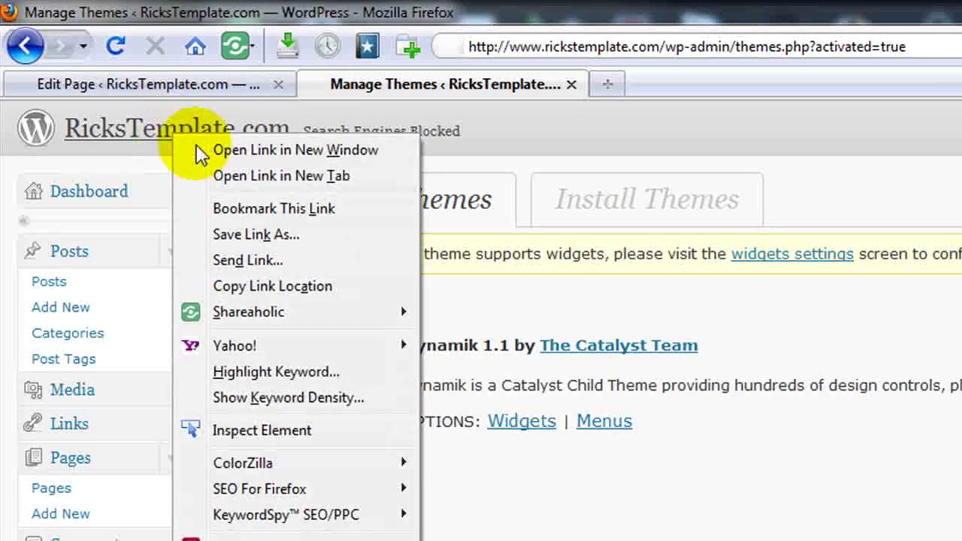
click(237, 174)
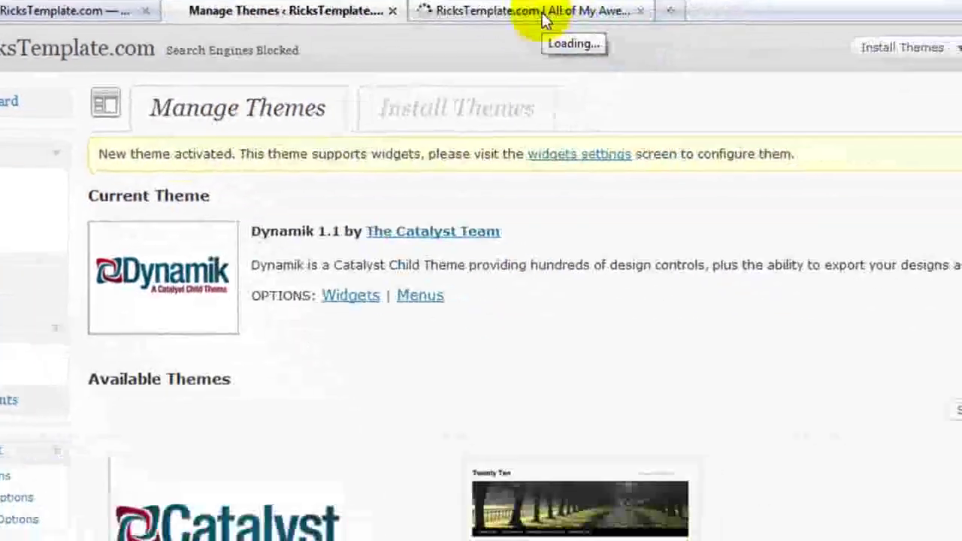
click(545, 21)
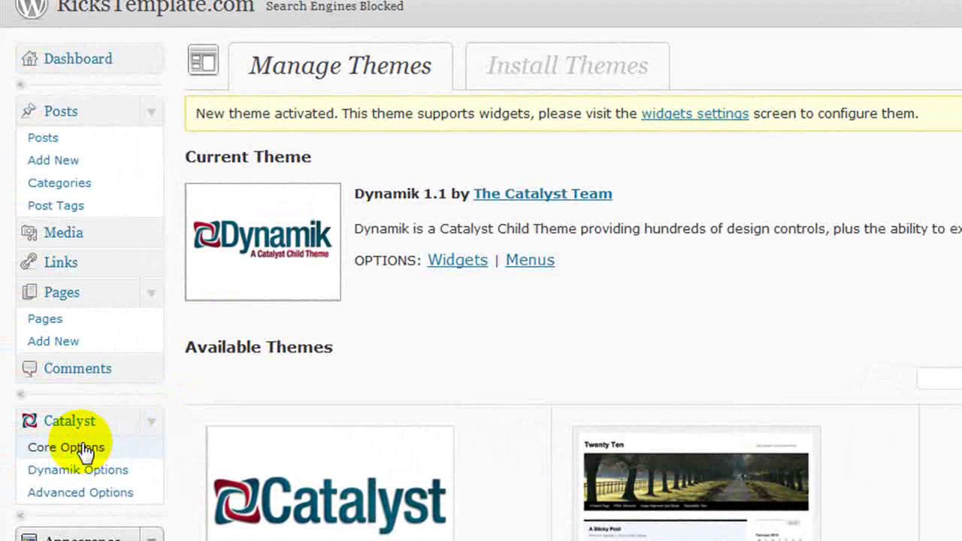
- Open Catalyst > Core Options to view its Info tab
click(82, 449)
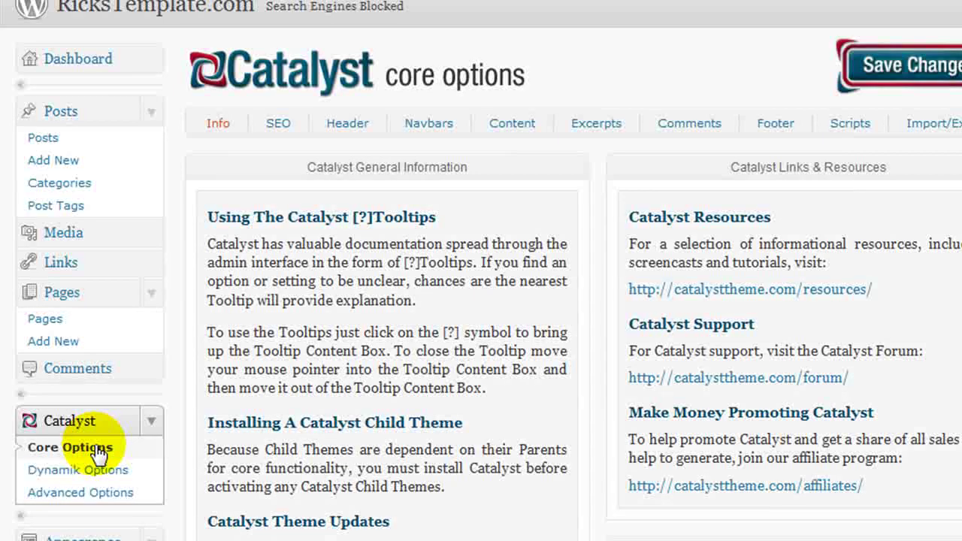
- Review the Core Options SEO, Header, Navbars and Content tabs, revisiting SEO and Navbars
click(276, 127)
click(342, 127)
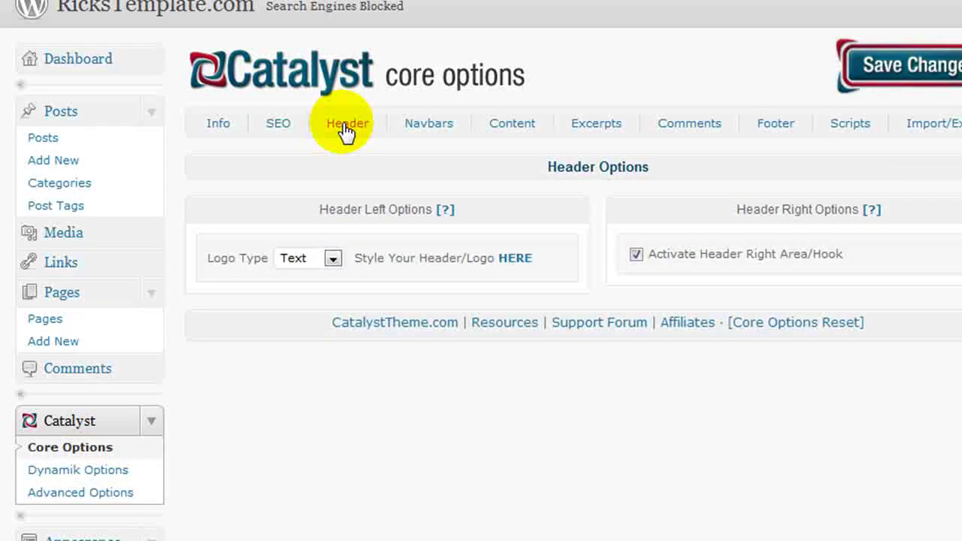
click(414, 130)
click(516, 127)
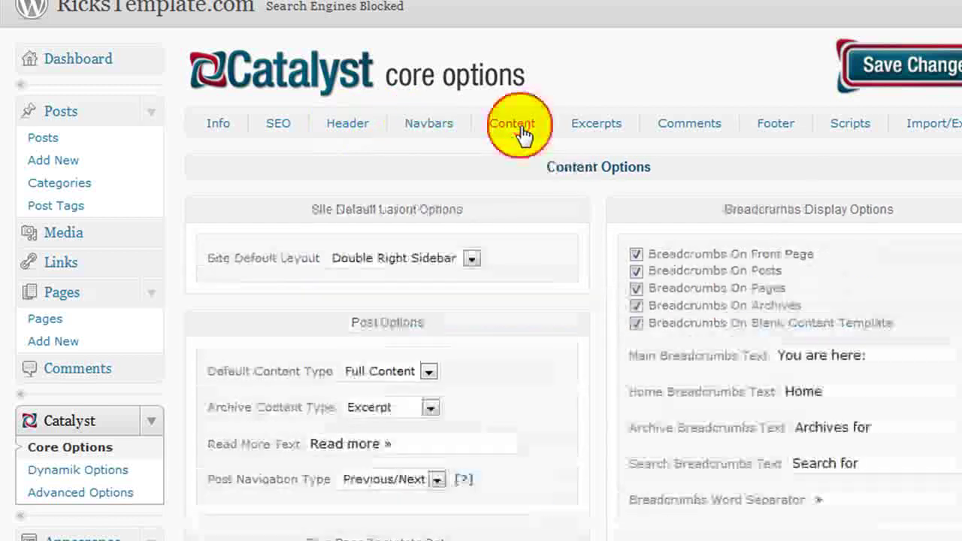
click(278, 128)
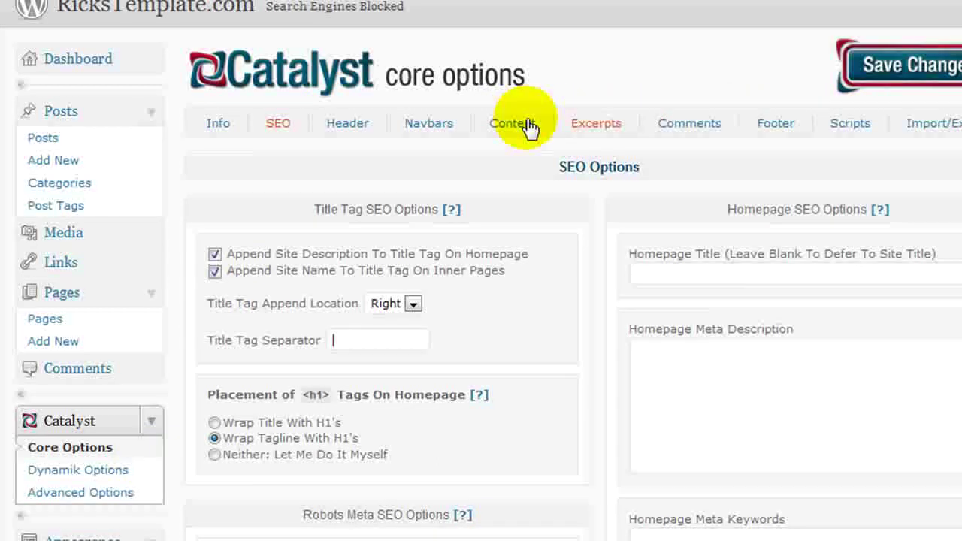
click(426, 129)
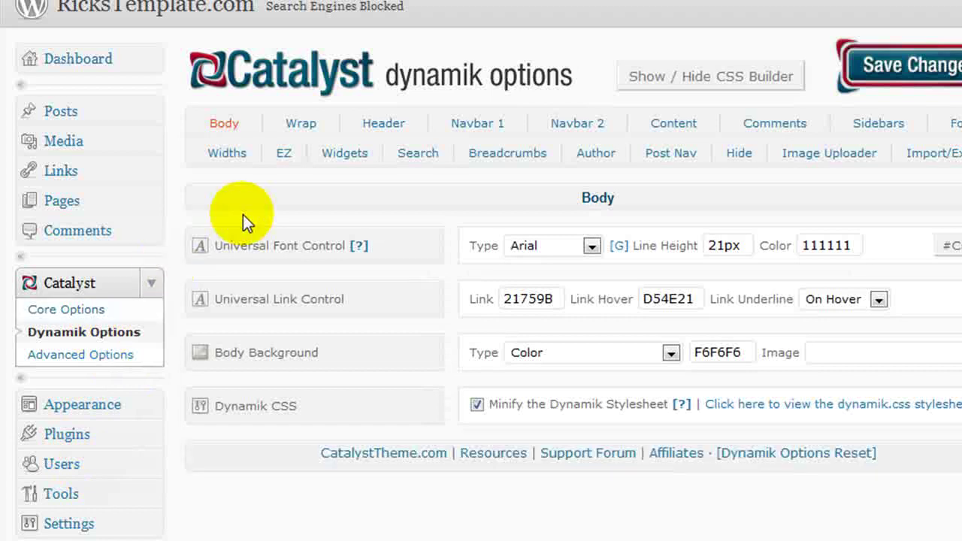
- Switch to the Navbar 2 settings and set the inactive page font colour to 090F33
click(462, 124)
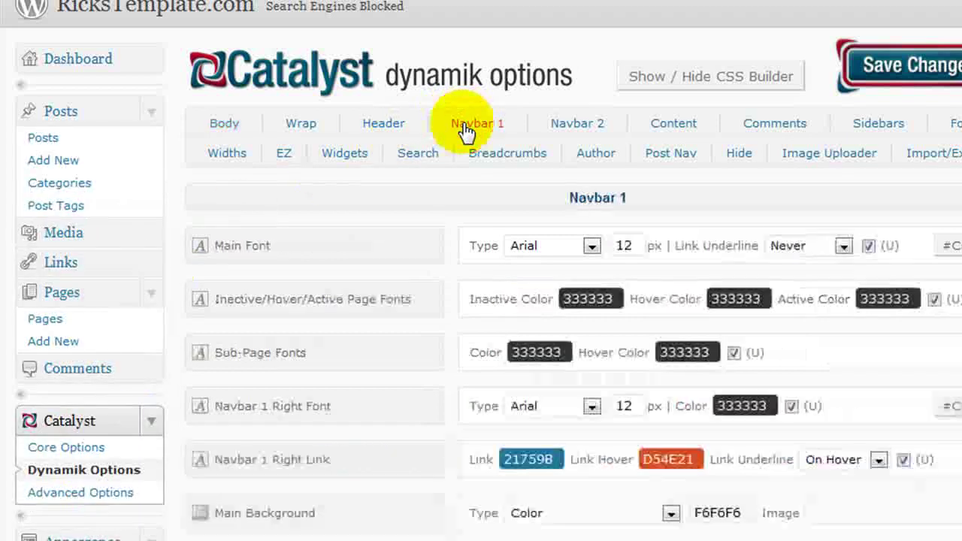
click(566, 130)
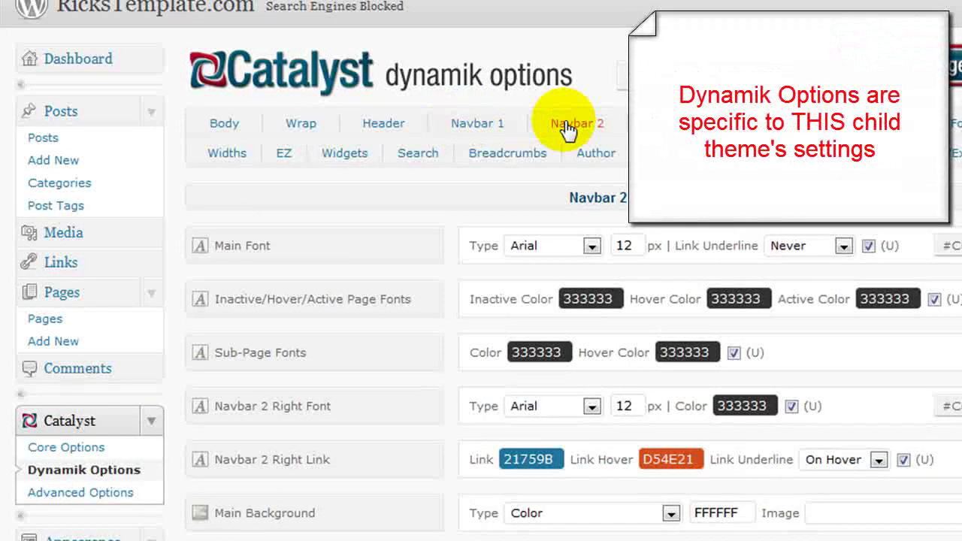
click(579, 300)
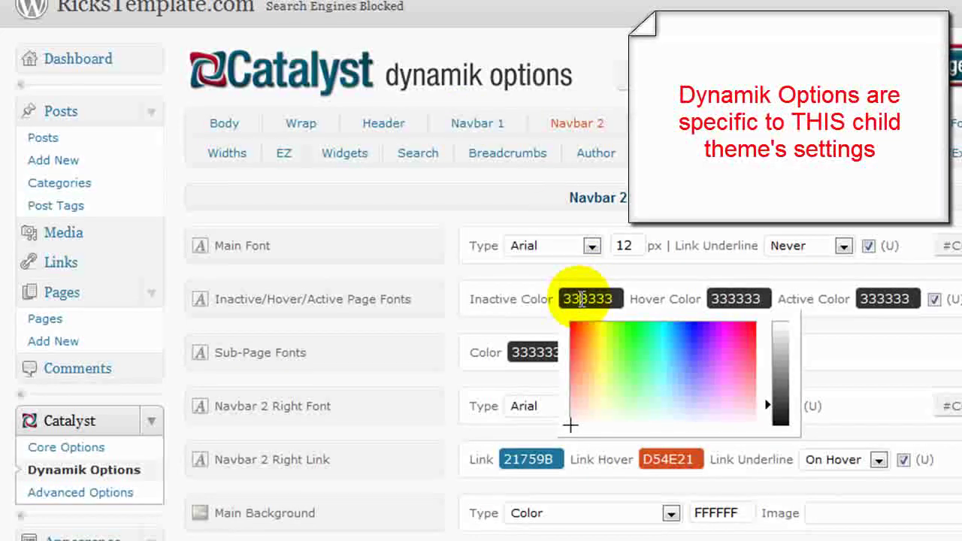
click(690, 341)
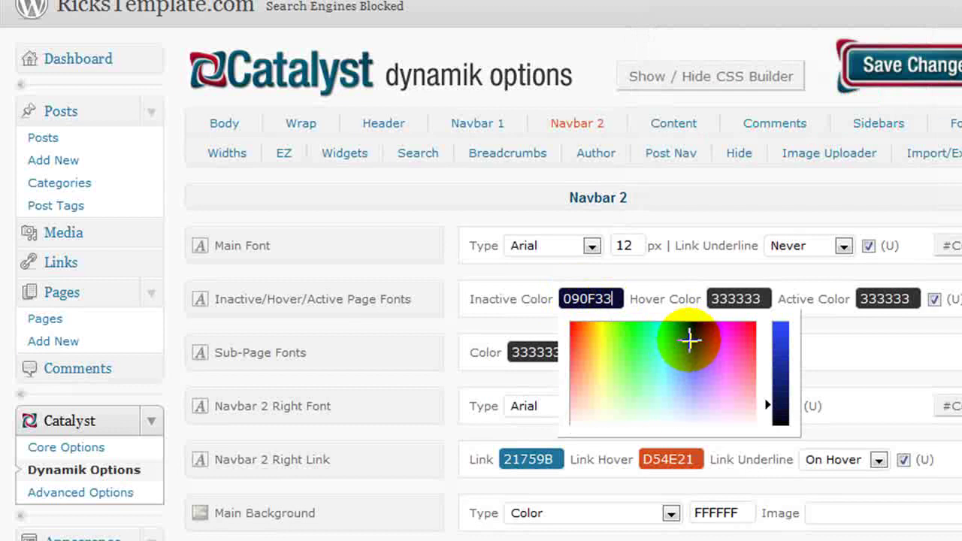
- Close the Navbar 2 hover font colour chooser unchanged and review the Navbar 2 fonts and colours
click(740, 299)
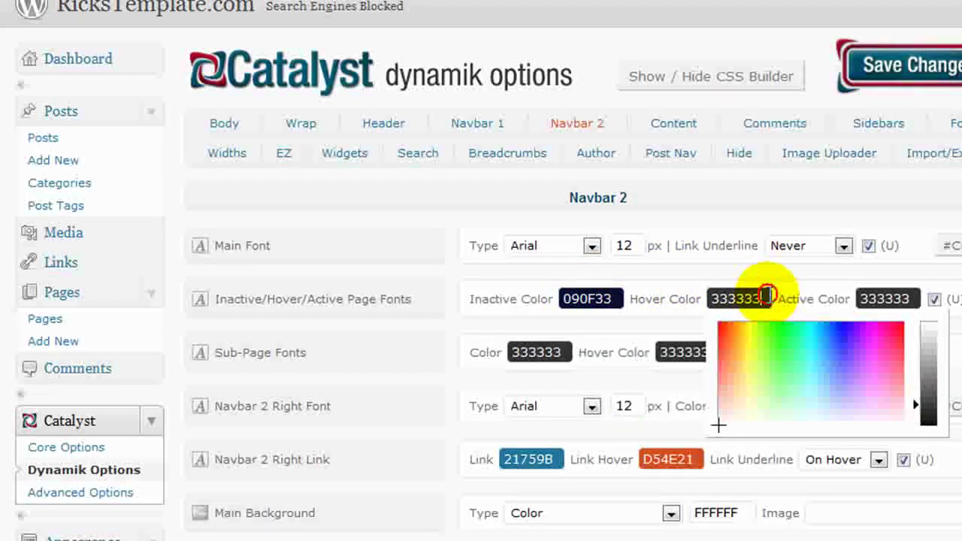
click(456, 411)
scroll(455, 411, down, 7)
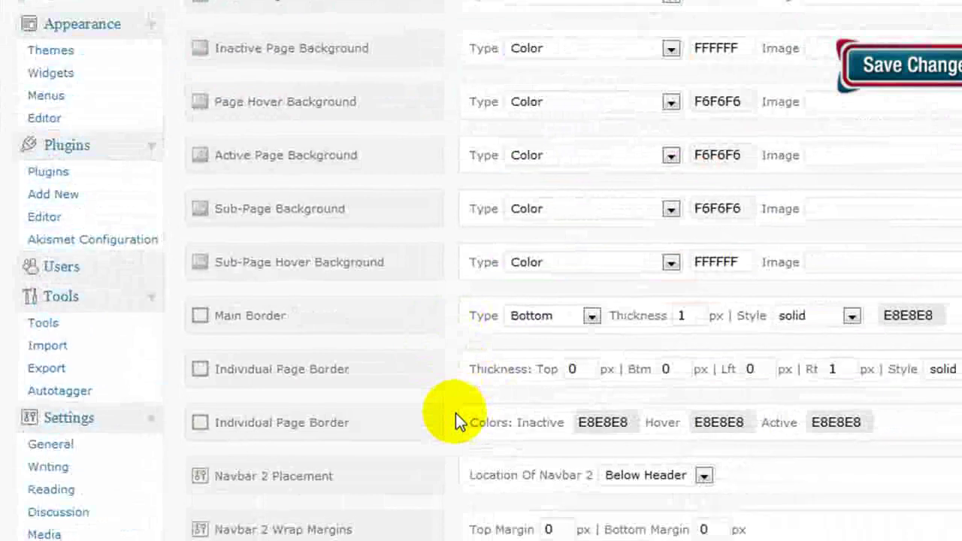
scroll(456, 412, down, 4)
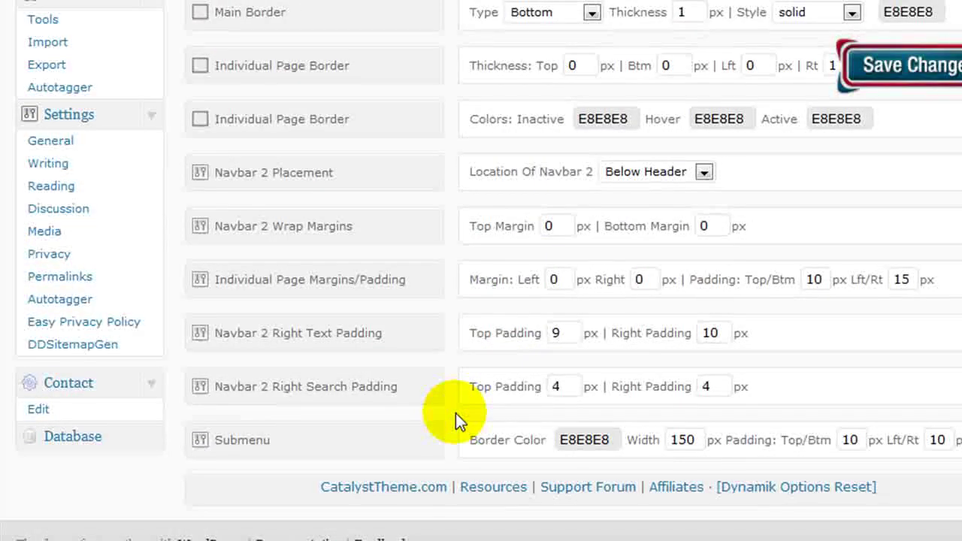
scroll(456, 413, up, 12)
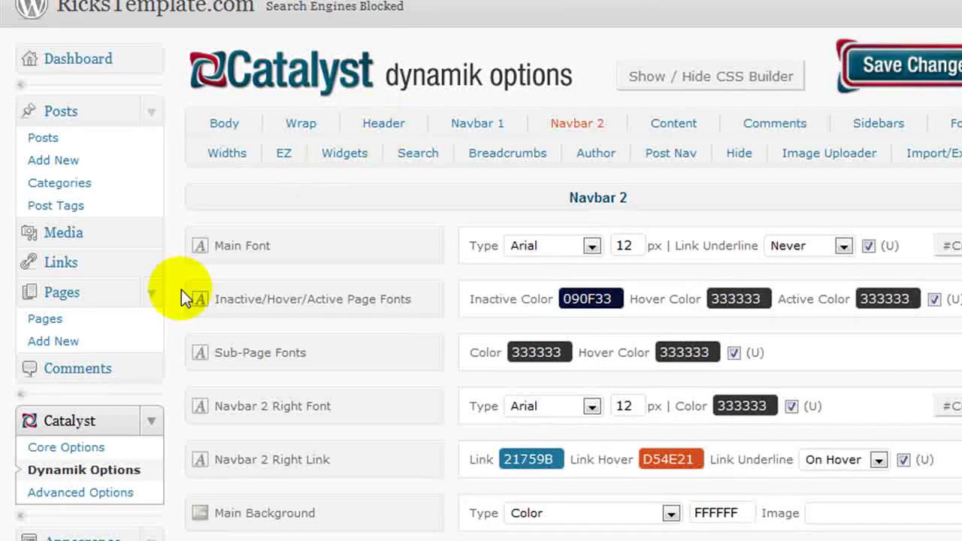
scroll(161, 333, down, 3)
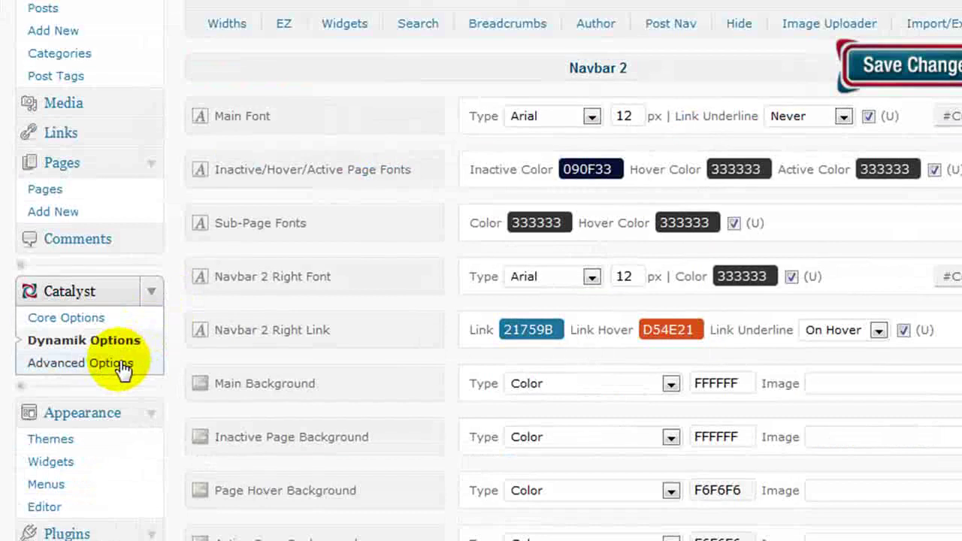
- Save the Dynamik option changes and go to Catalyst Advanced Options
click(919, 66)
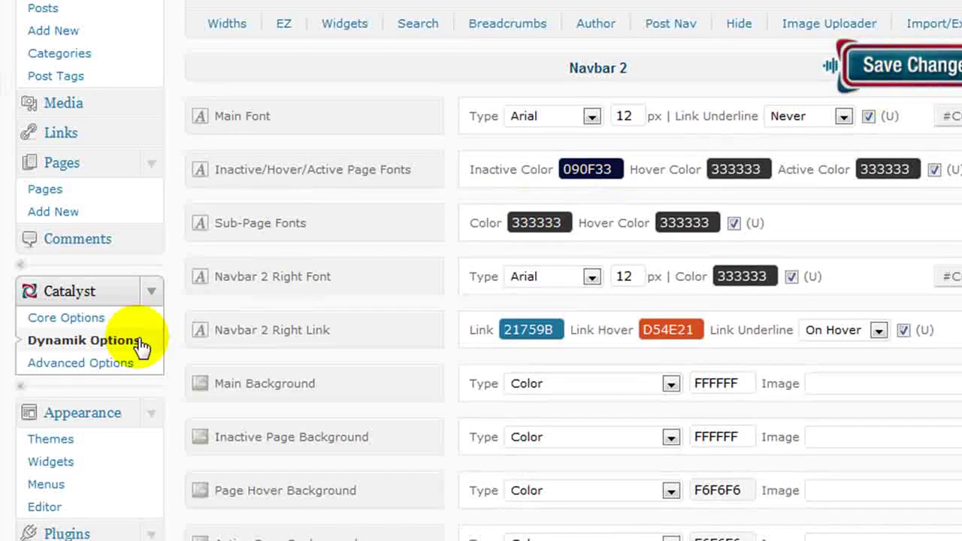
click(81, 366)
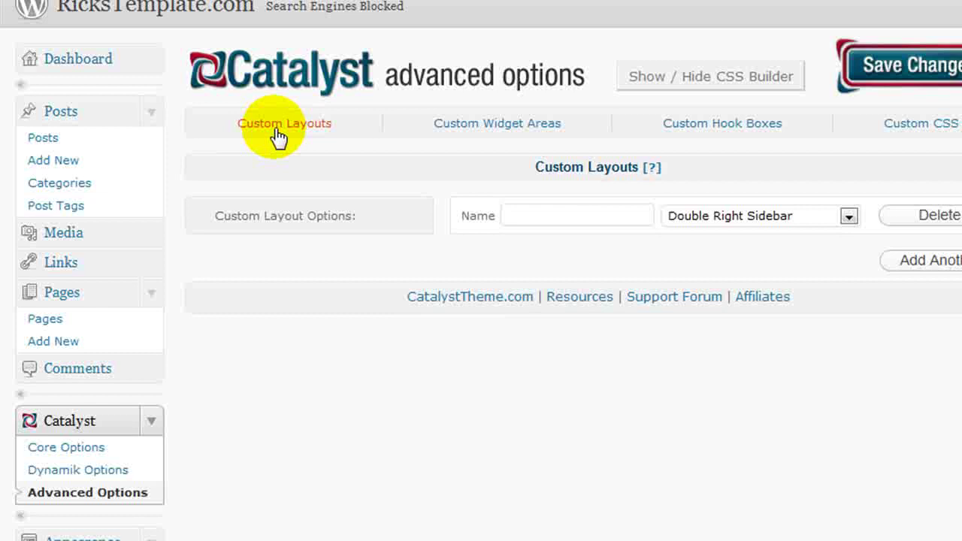
- Name the first custom layout home_page and give it the Right Sidebar layout
click(620, 206)
text(home)
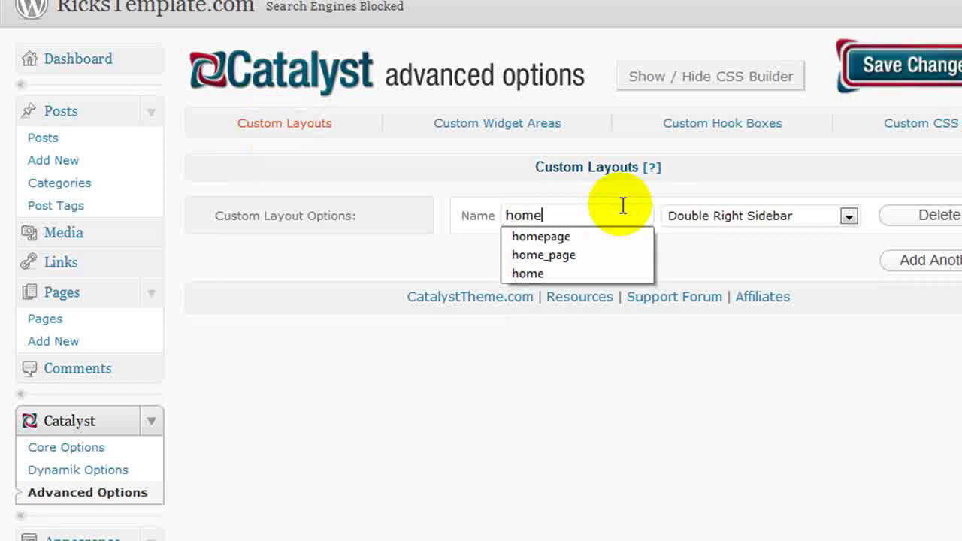
click(554, 263)
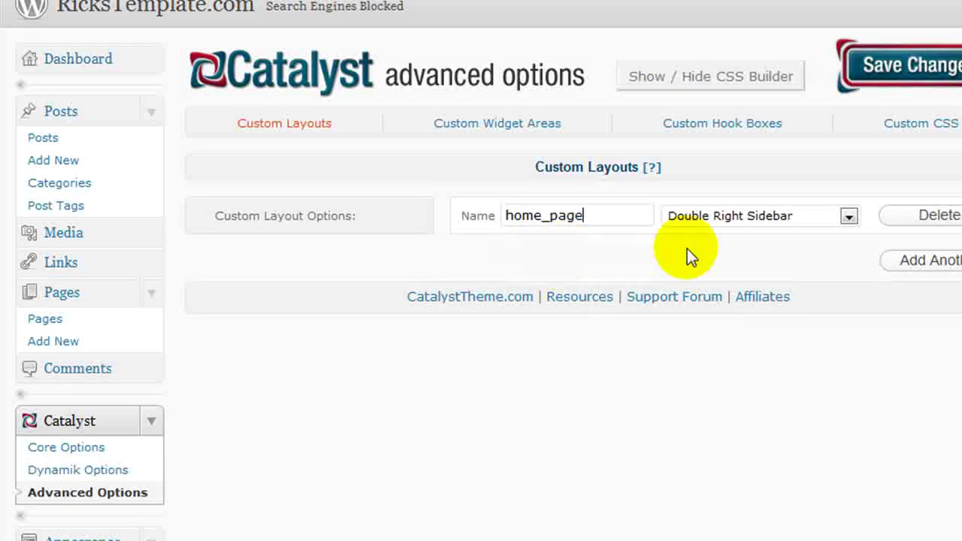
click(759, 221)
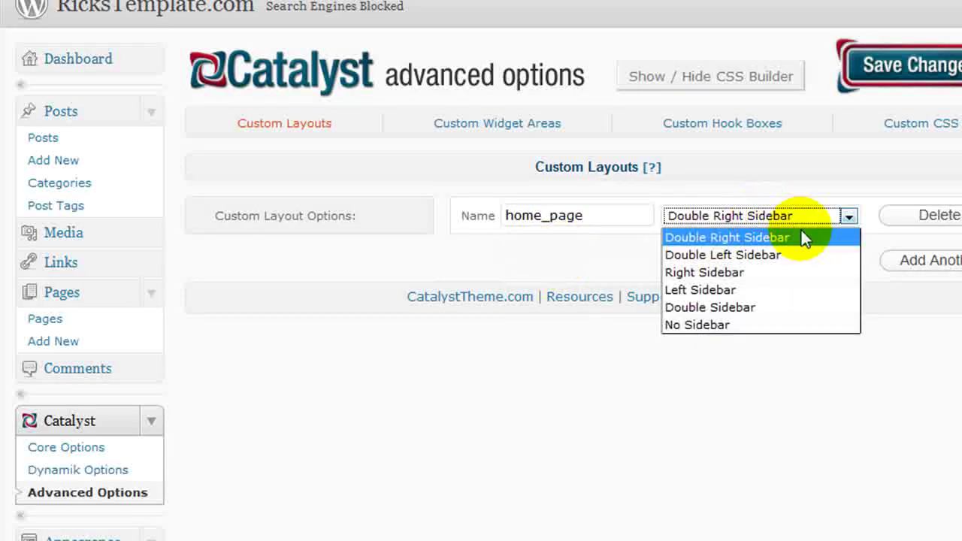
click(793, 272)
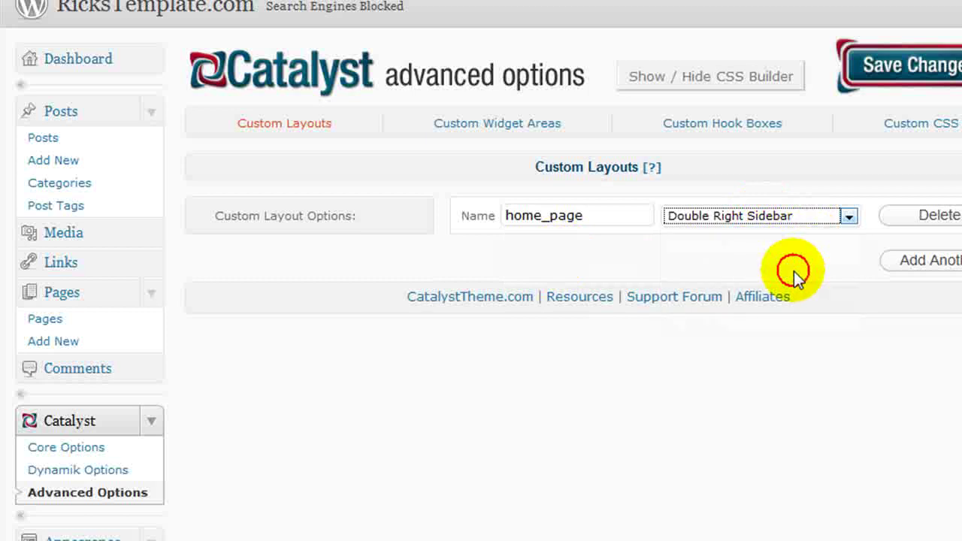
- Add a second custom layout named default with the Left Sidebar layout
click(918, 261)
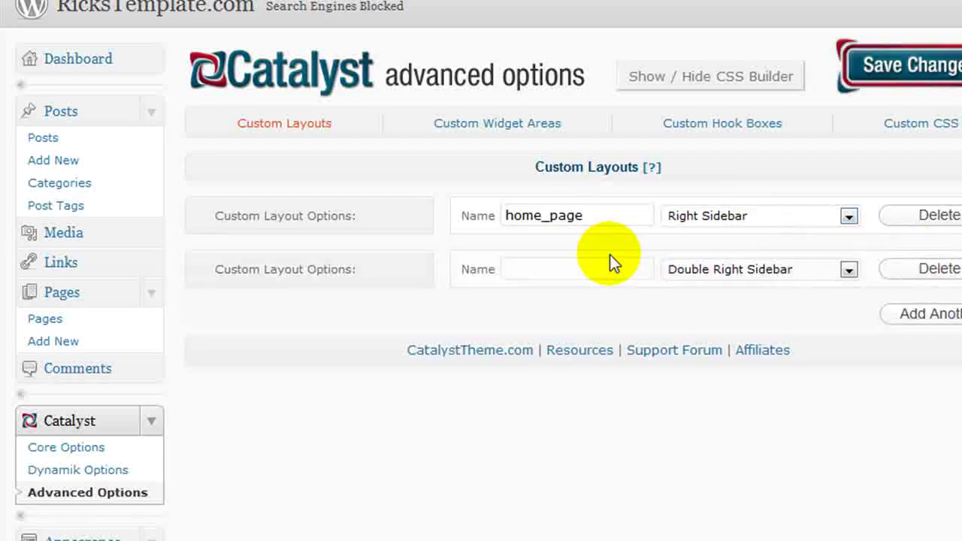
click(554, 273)
text(default)
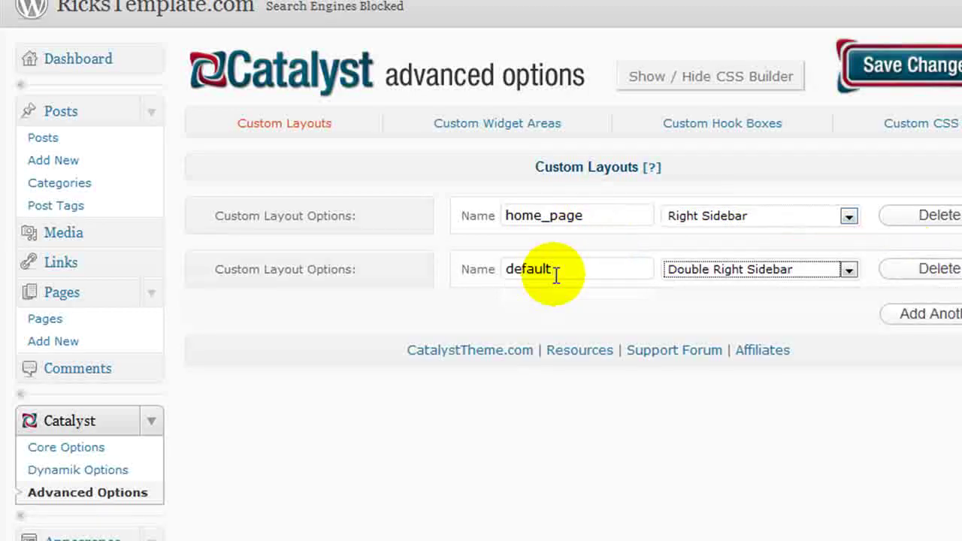
click(710, 272)
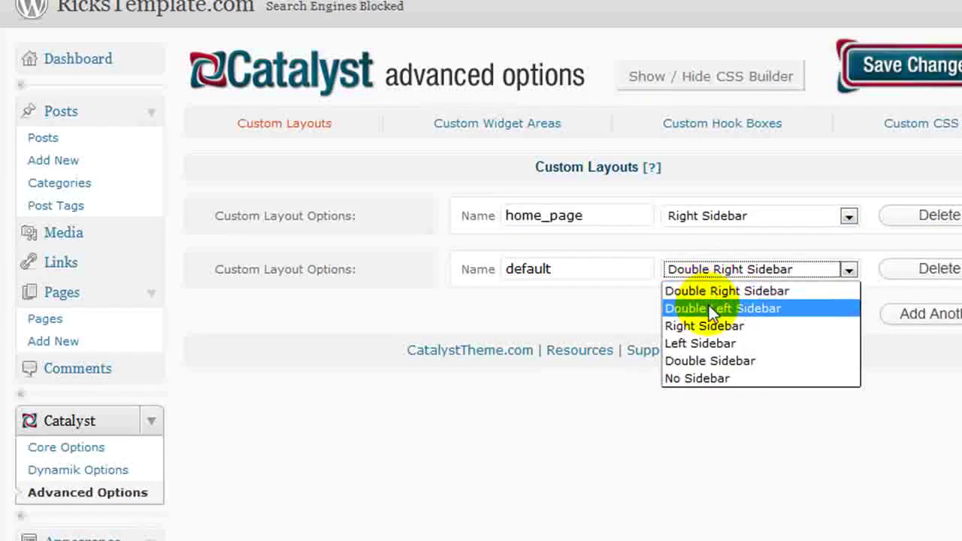
click(700, 343)
- Add a third layout, testimonials, with Double Sidebar, and save the three layouts
click(930, 313)
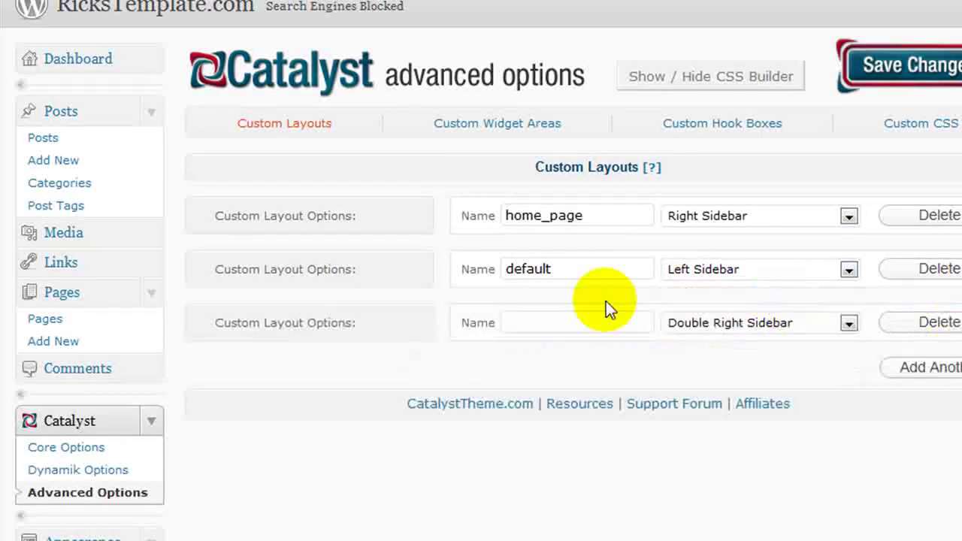
click(520, 326)
text(testimonials)
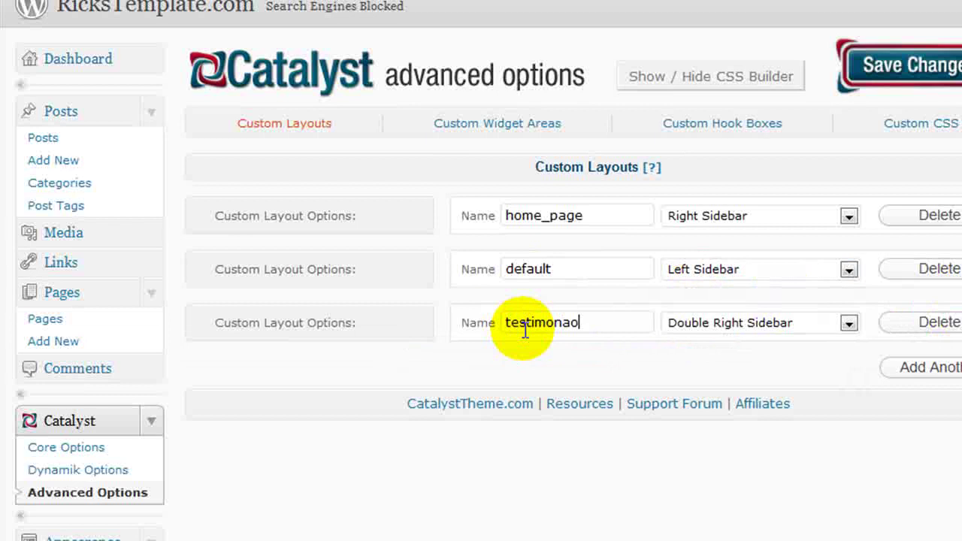
key(BackSpace)
key(BackSpace)
key(BackSpace)
text(ials)
click(805, 325)
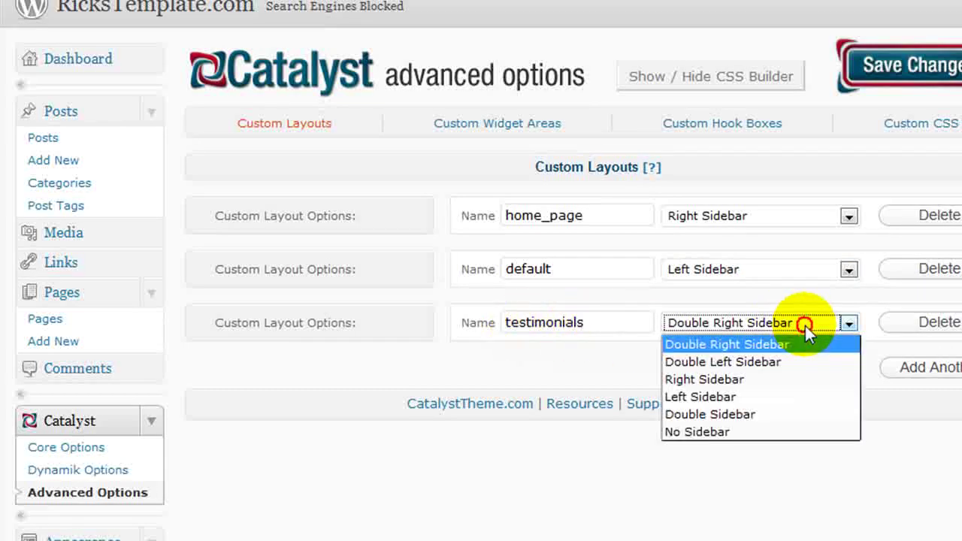
click(773, 414)
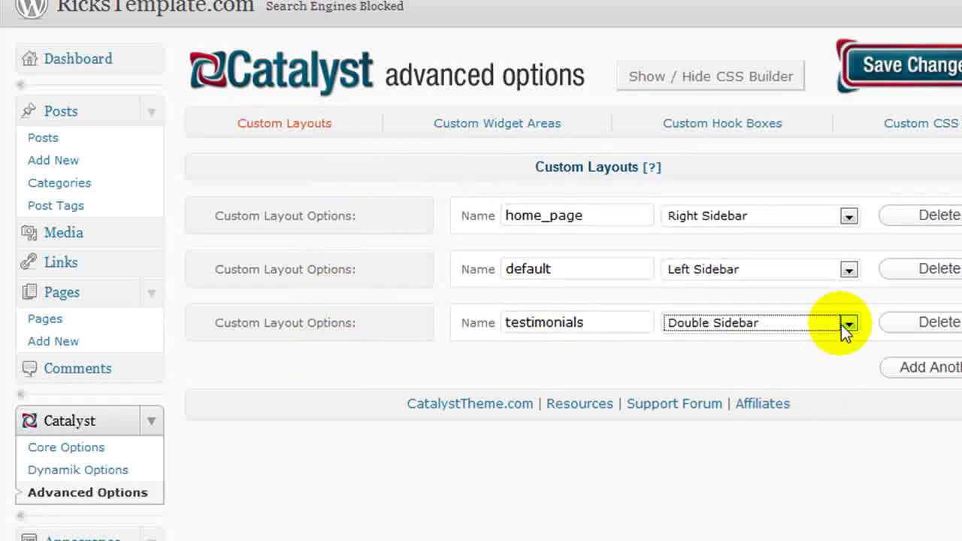
click(889, 65)
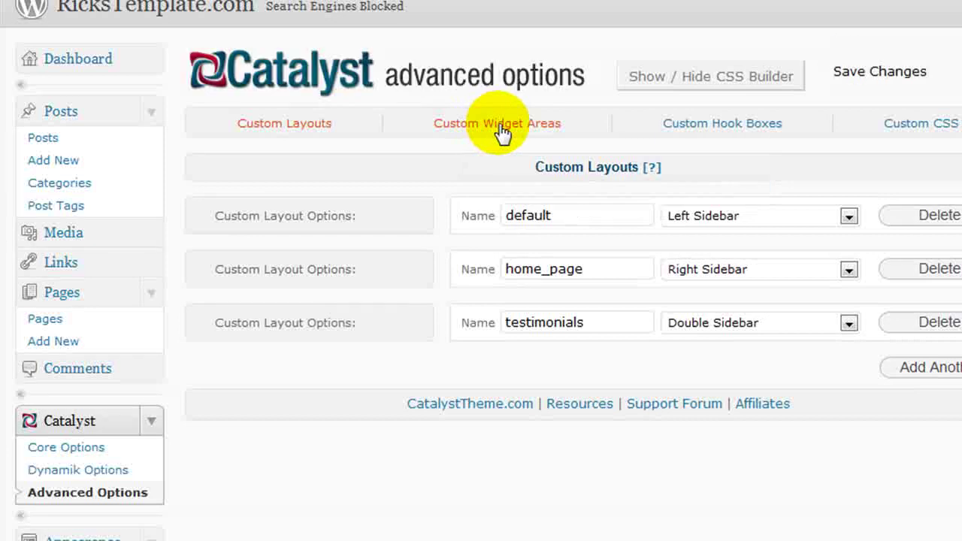
- In Custom Widget Areas, set the new widget area's hook to catalyst_hook_before_content
click(502, 132)
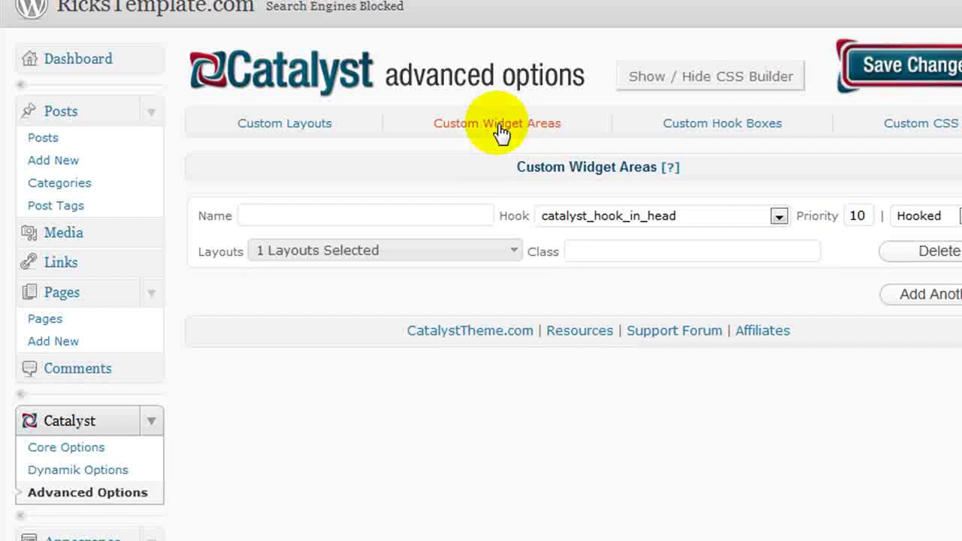
click(594, 216)
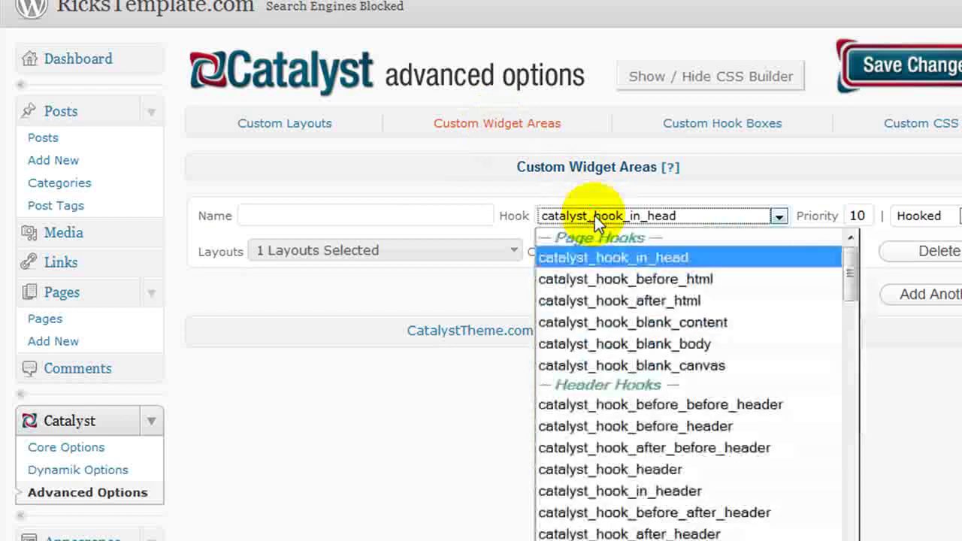
mouse_move(852, 266)
mouse_down()
mouse_move(849, 358)
mouse_move(860, 251)
mouse_up()
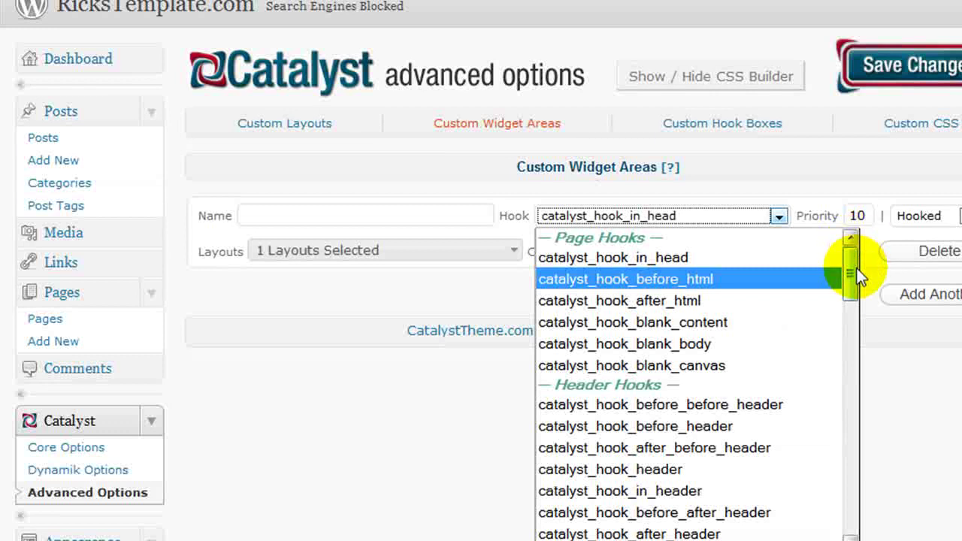
drag(854, 281, 852, 340)
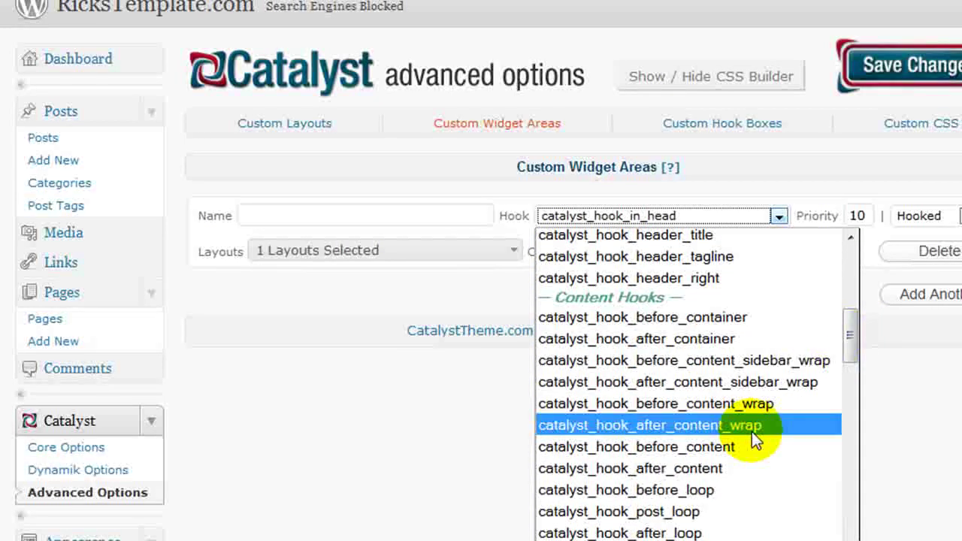
click(736, 445)
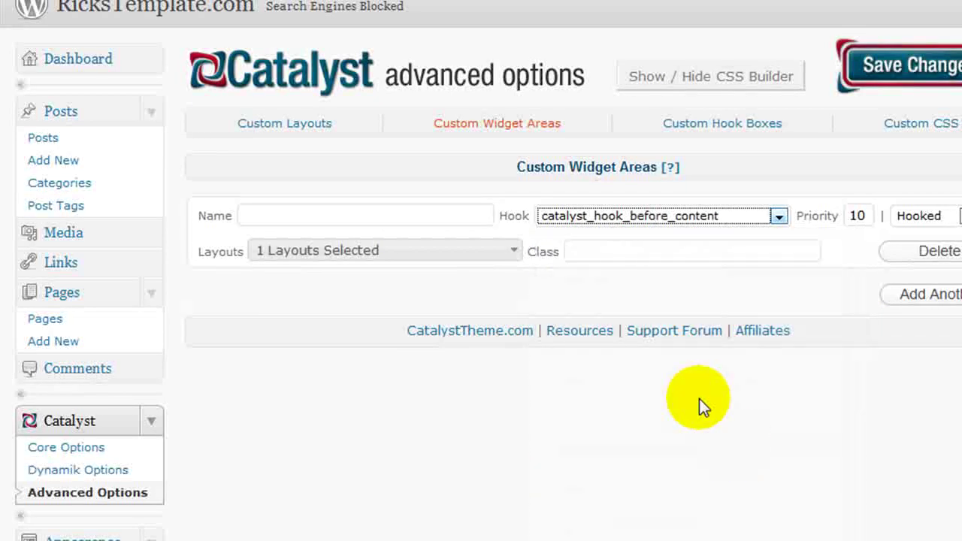
- Name the widget area 'gallery', keep priority 10, and save the changes
click(337, 215)
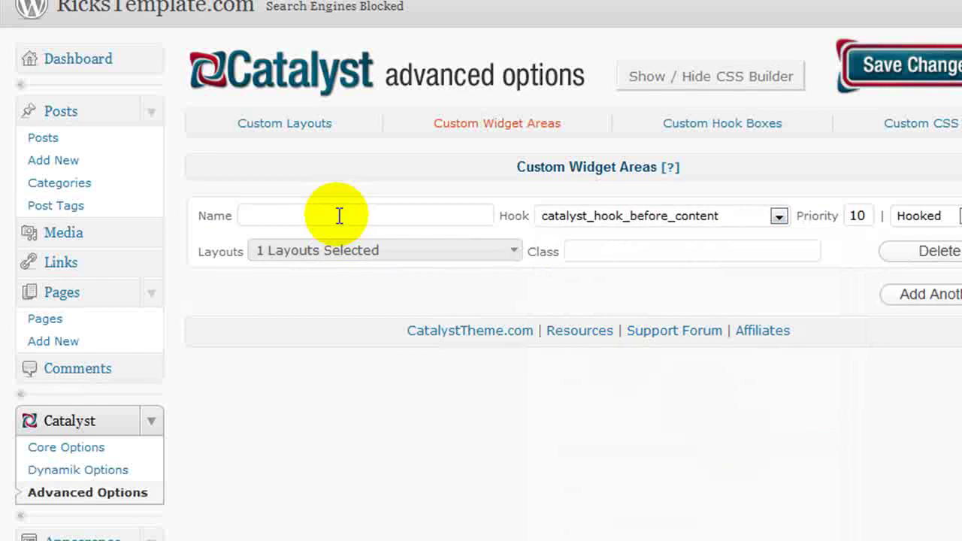
text(gallery)
double_click(855, 216)
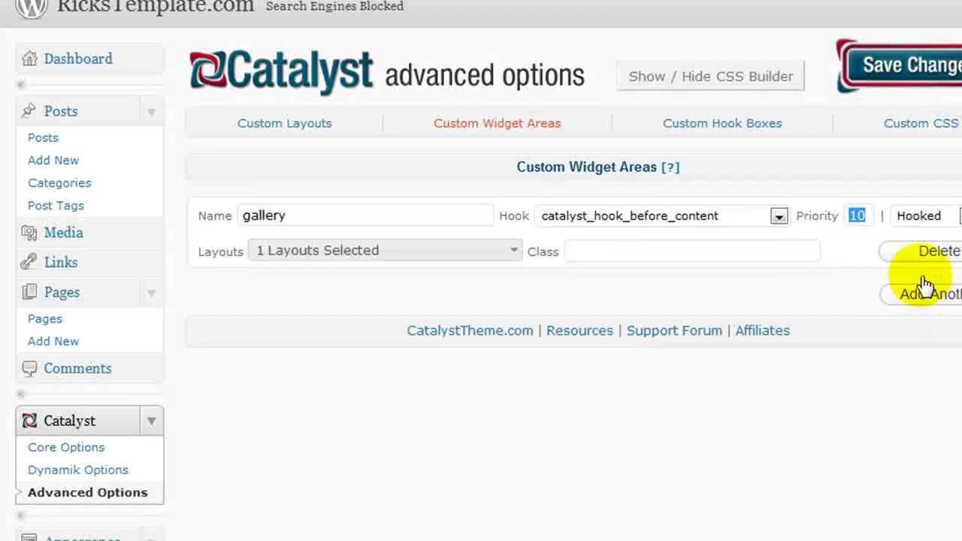
click(909, 64)
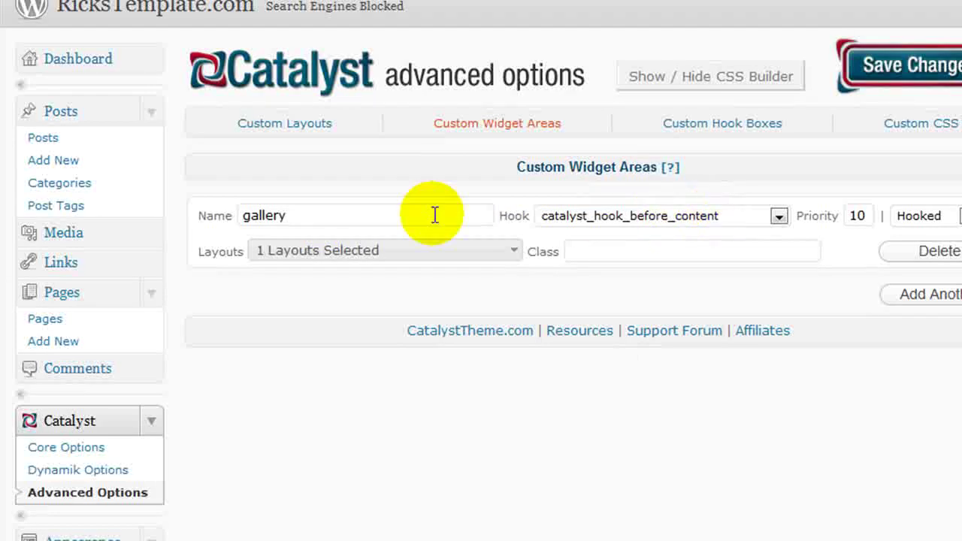
drag(285, 216, 193, 212)
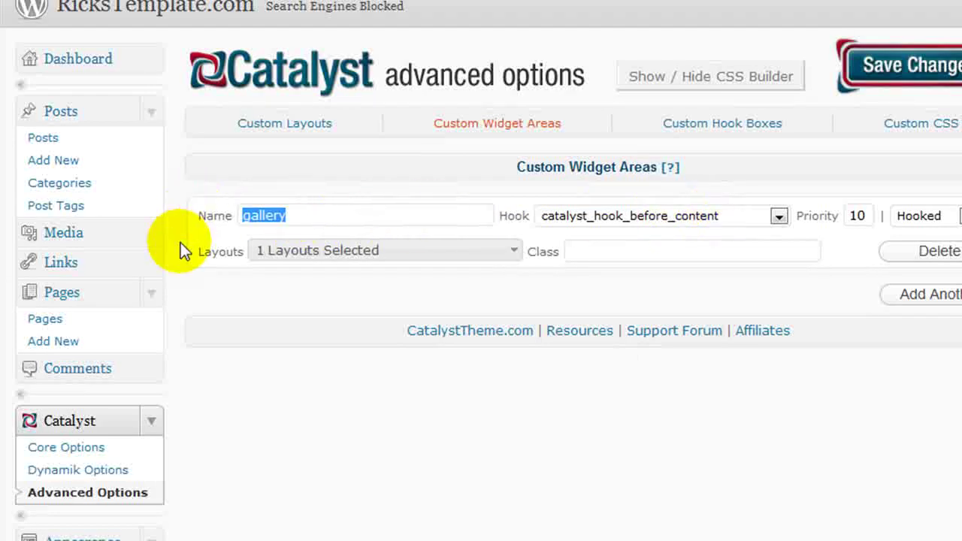
scroll(170, 429, down, 3)
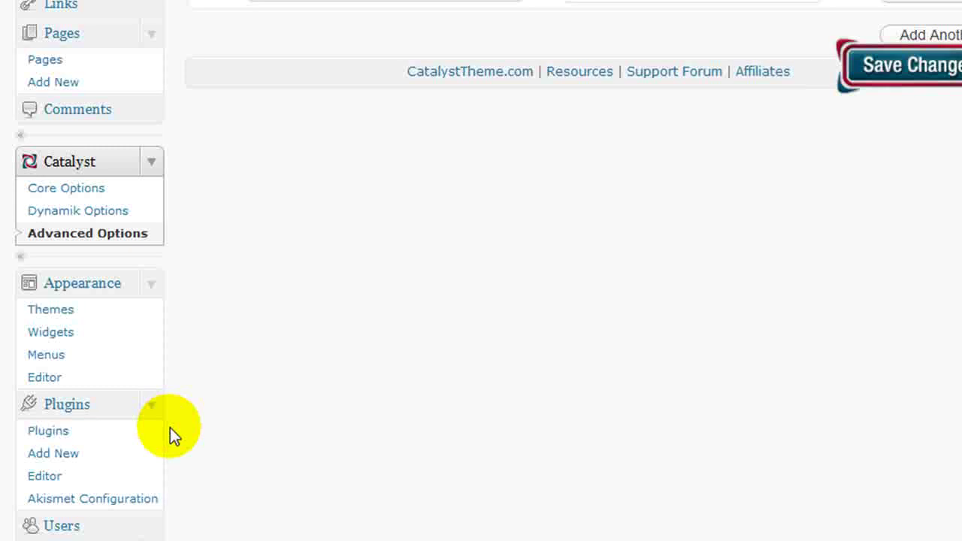
click(47, 336)
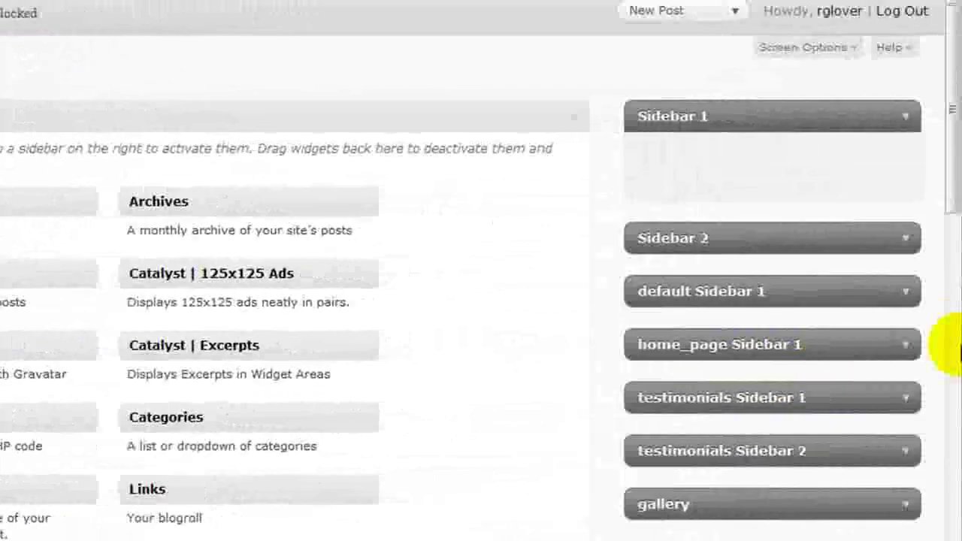
click(911, 295)
click(912, 298)
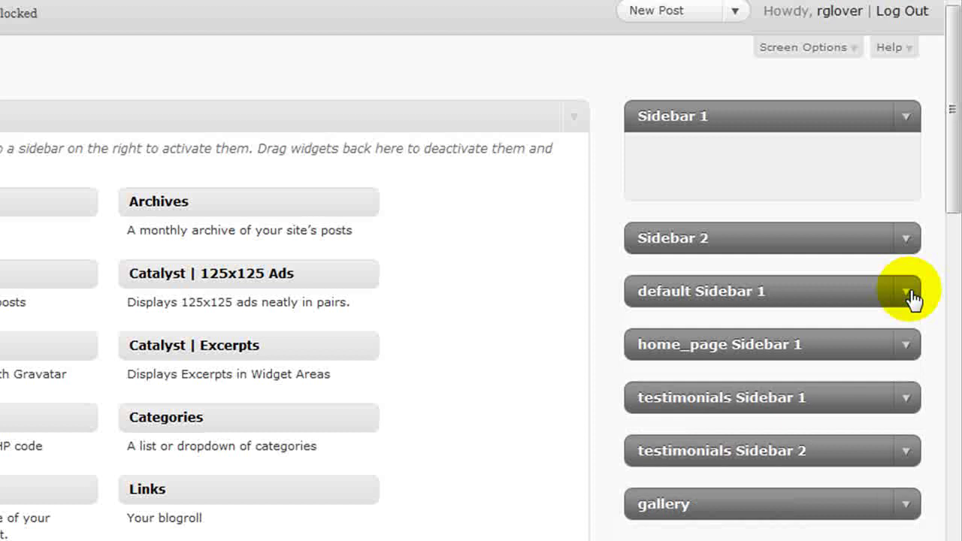
click(908, 343)
click(909, 346)
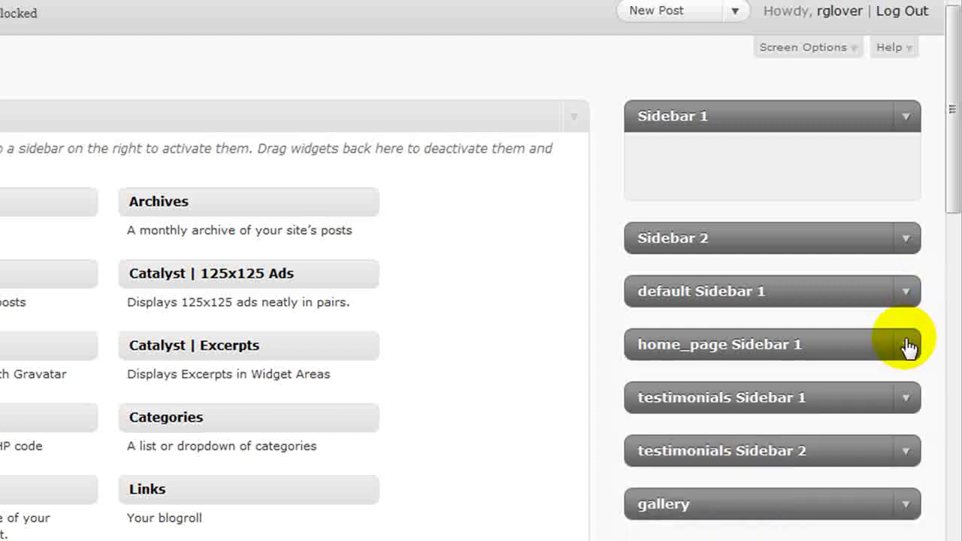
click(913, 403)
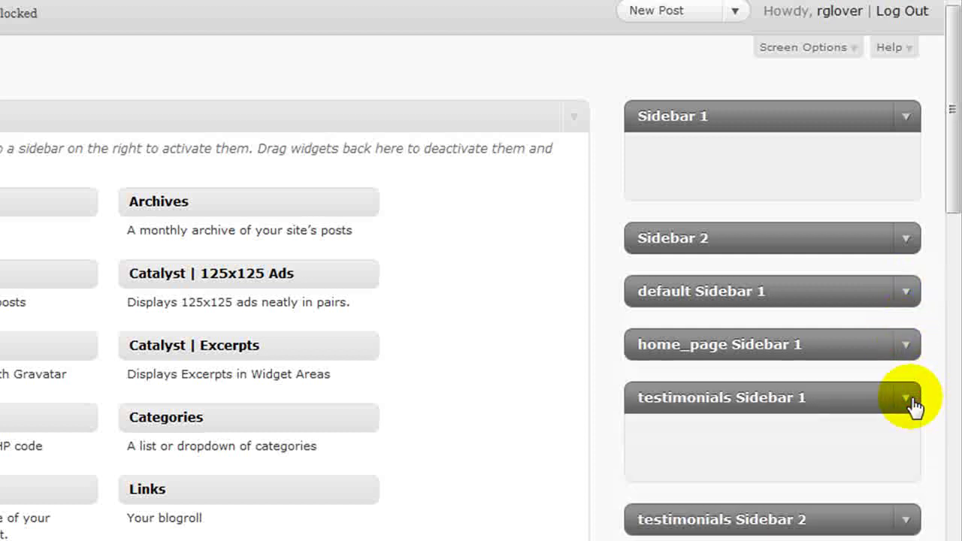
click(912, 404)
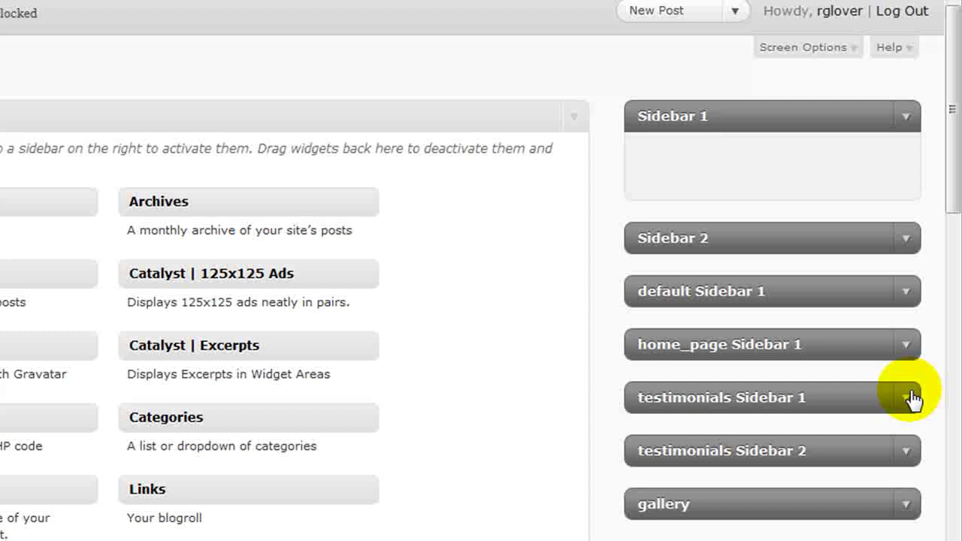
click(905, 453)
click(904, 451)
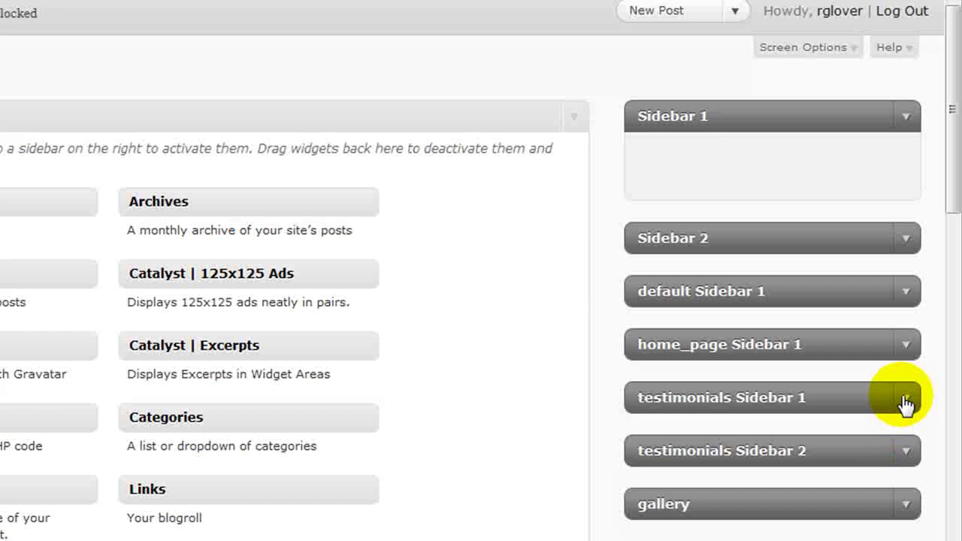
scroll(905, 404, down, 3)
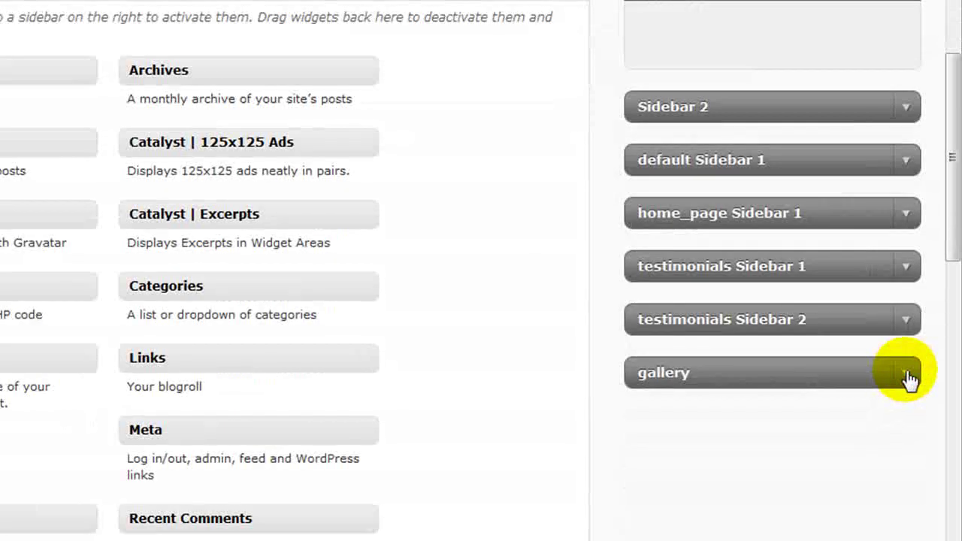
- Drag the Calendar and Meta widgets into the gallery widget area, then collapse it
click(907, 378)
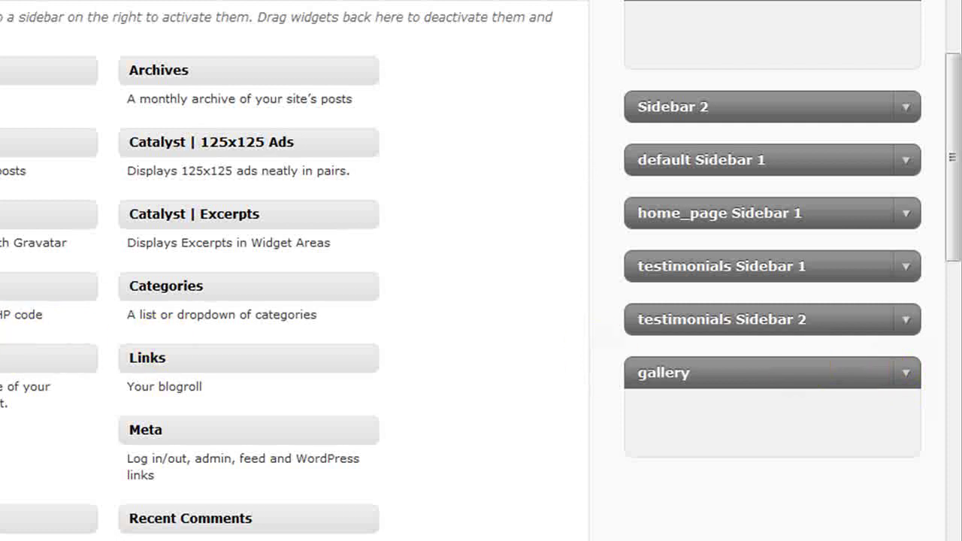
drag(45, 143, 850, 438)
drag(177, 428, 811, 532)
scroll(812, 533, down, 3)
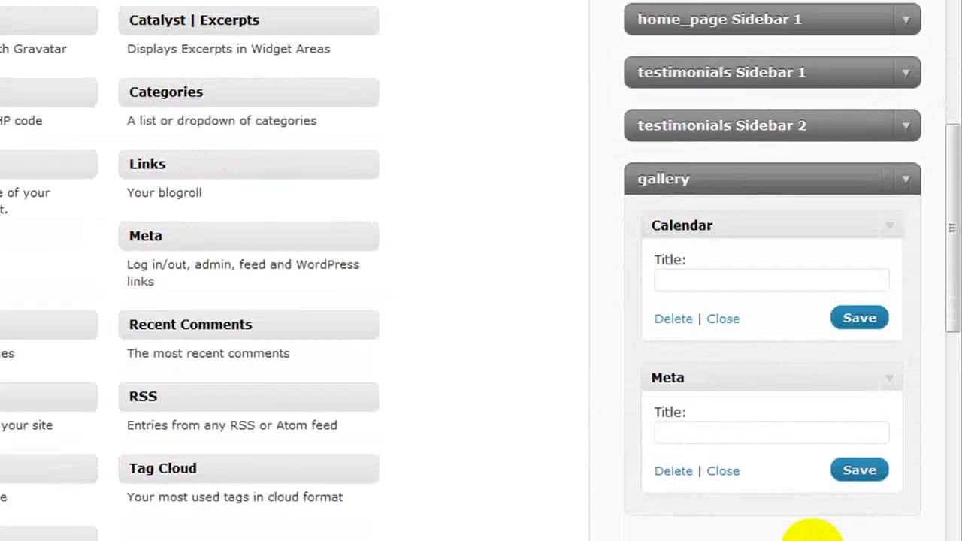
click(907, 181)
scroll(910, 182, up, 5)
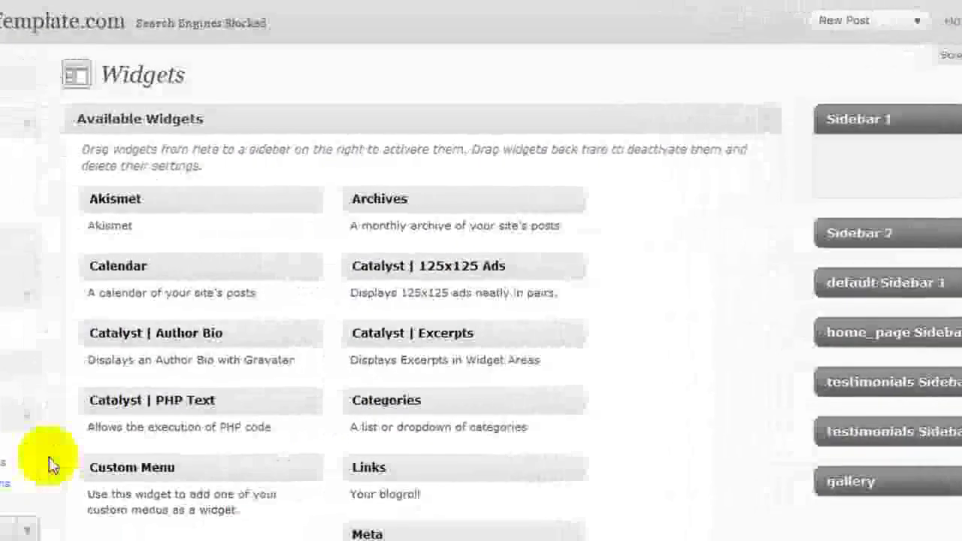
- Open the Custom Hook Boxes tab of Catalyst Advanced Options and focus the empty code box
click(75, 472)
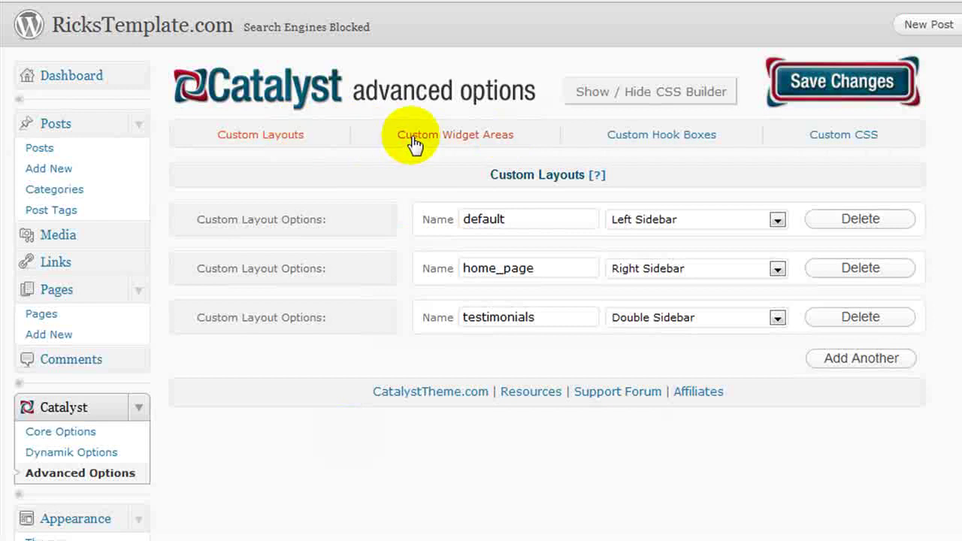
click(649, 143)
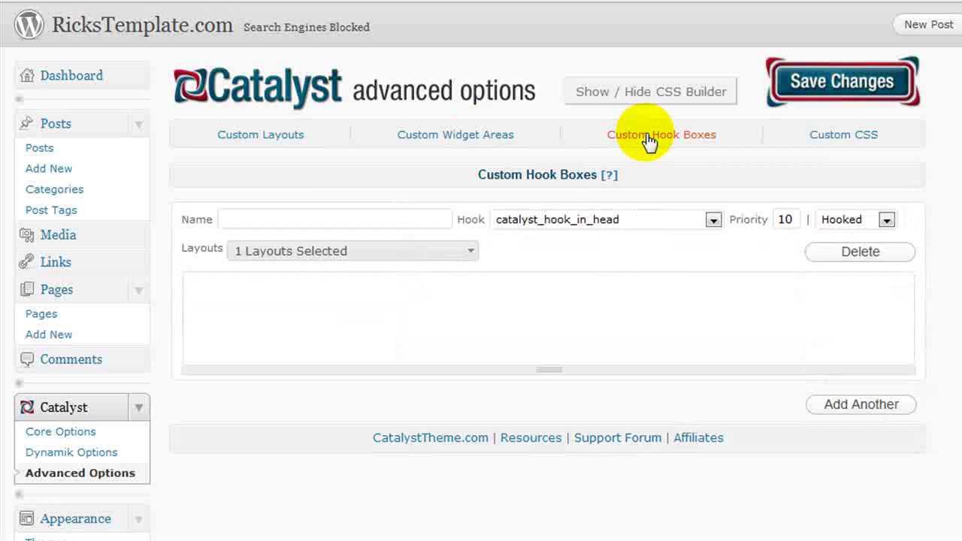
click(458, 308)
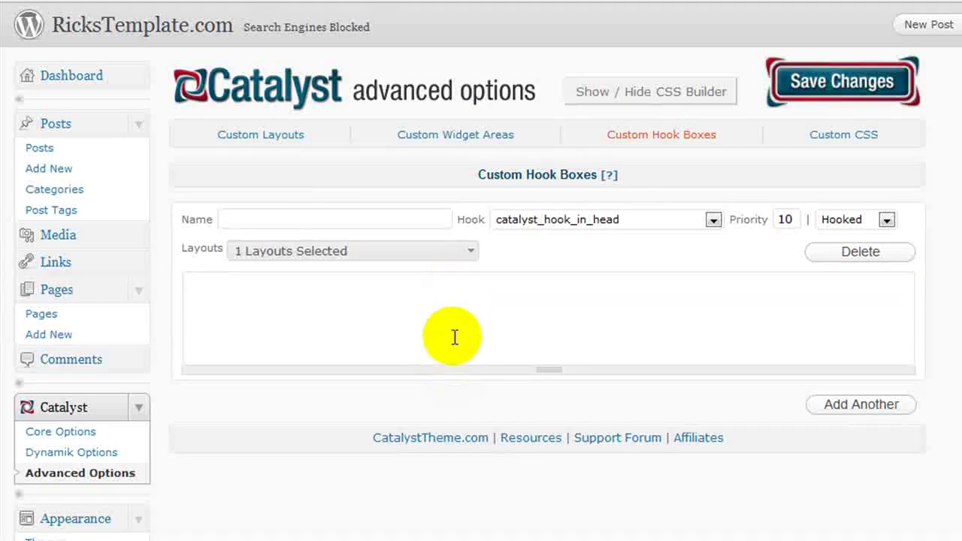
- Set the hook box to catalyst_hook_before_header and name it before_header
click(529, 223)
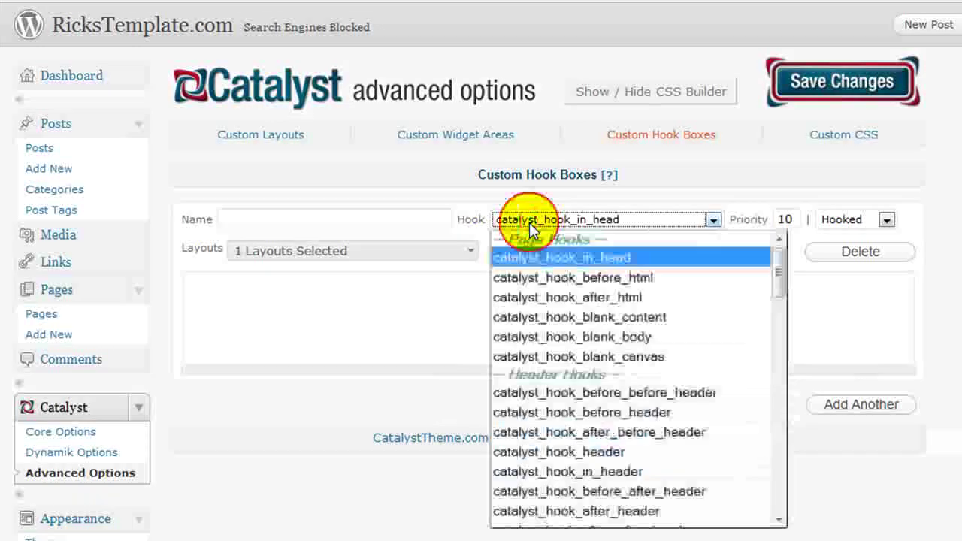
click(559, 415)
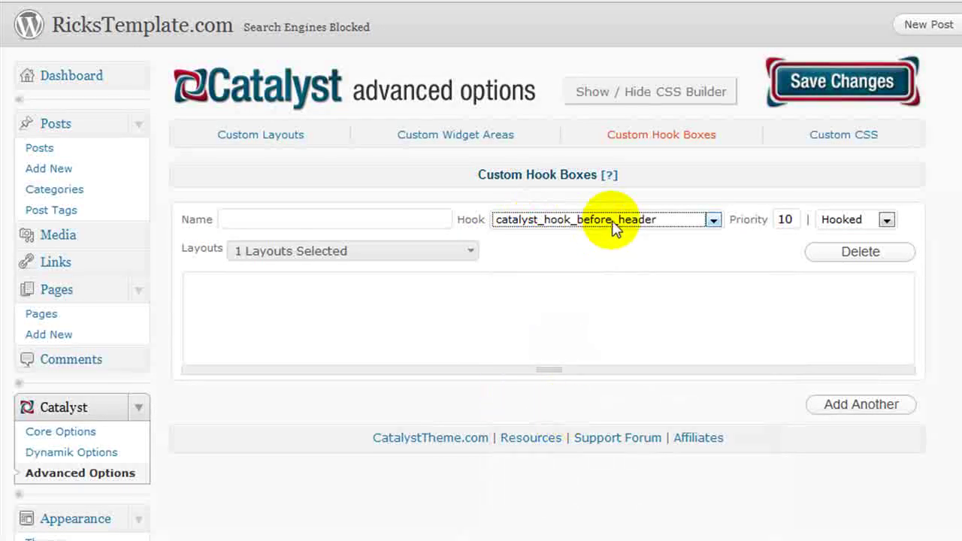
click(293, 219)
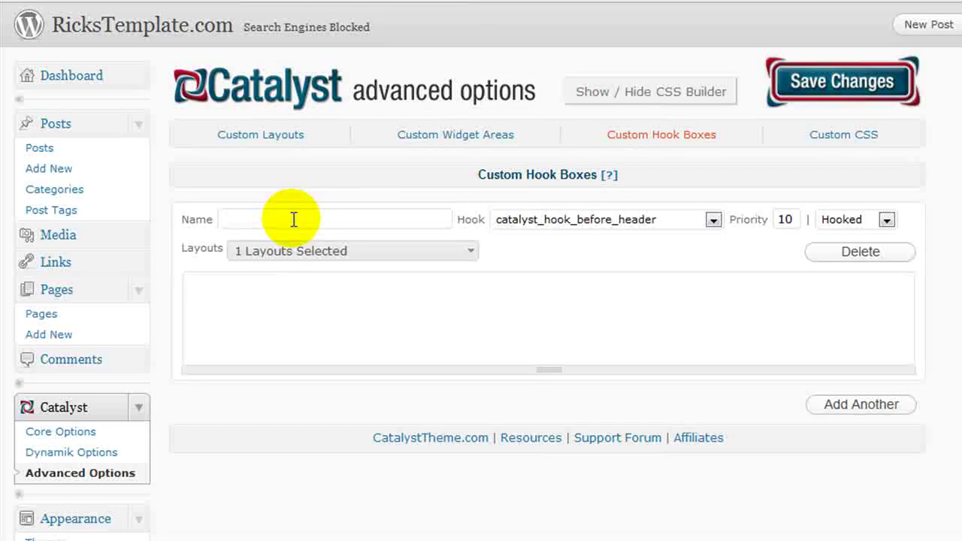
text(before_header)
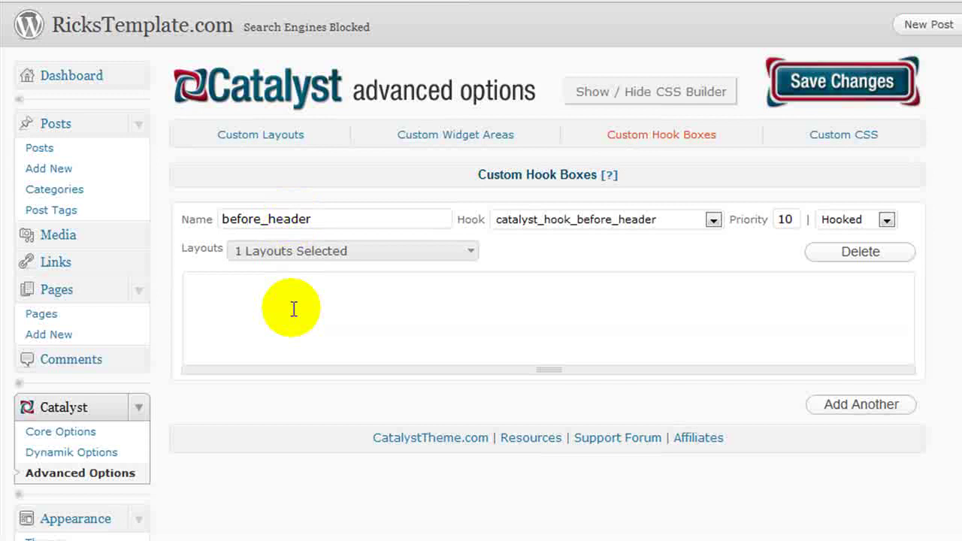
- Enter the markup <div class="features"> with a blank line and closing </div>
click(294, 309)
text(<div class=c)
key(BackSpace)
key(BackSpace)
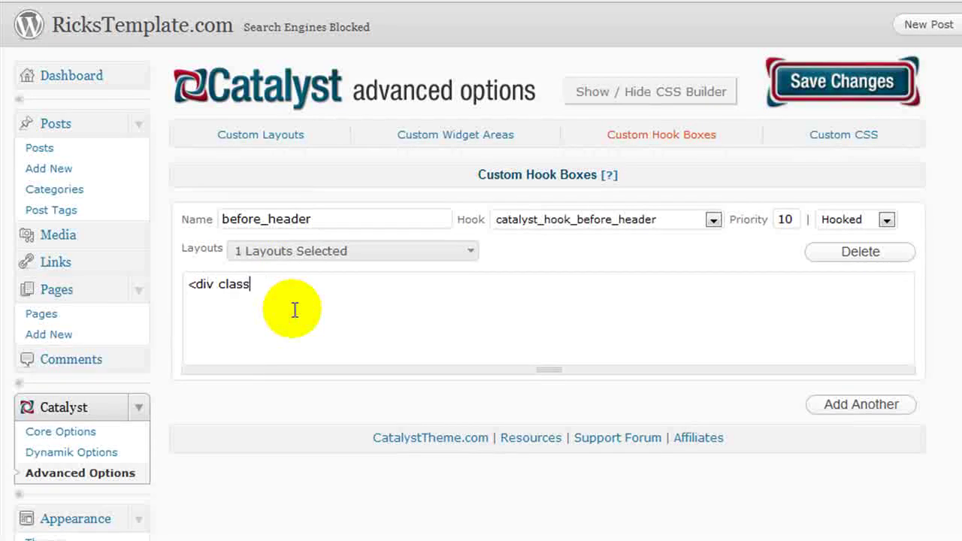
text(="feature)
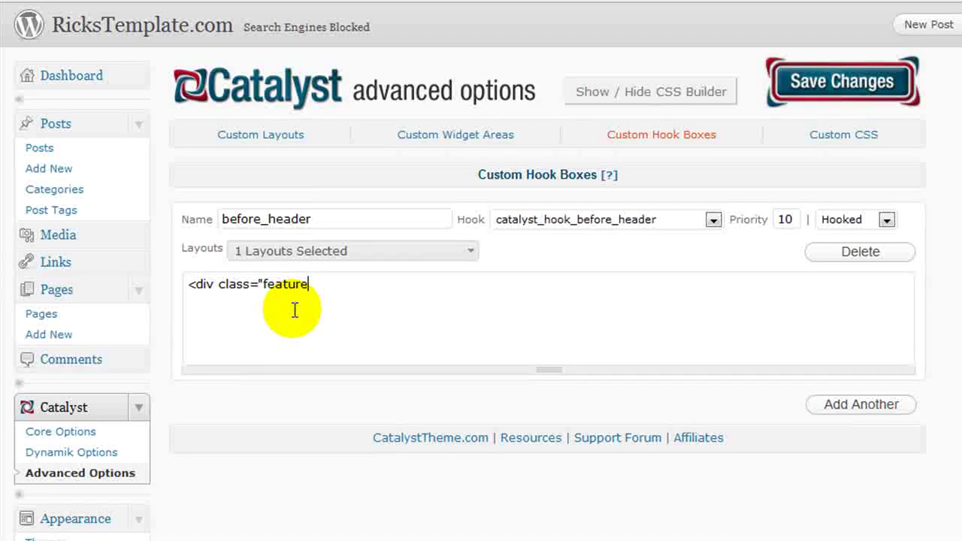
text(s">)
key(Return)
text(</div>)
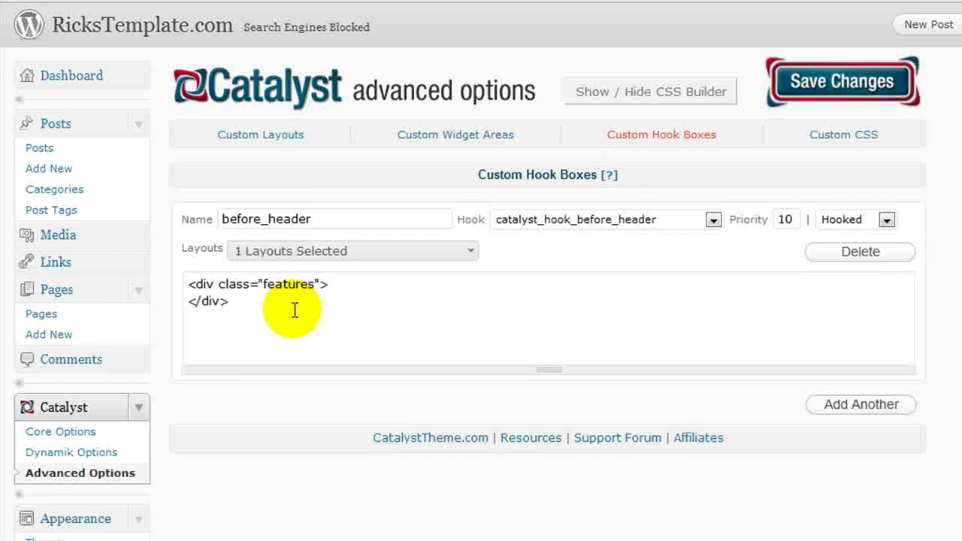
click(393, 281)
key(Return)
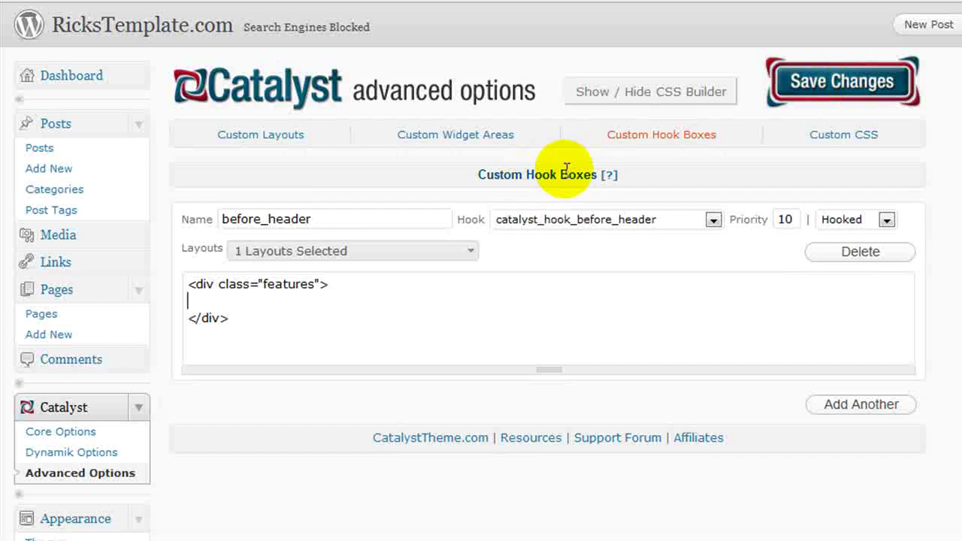
- Select both lines of the features div code in the hook box
click(290, 334)
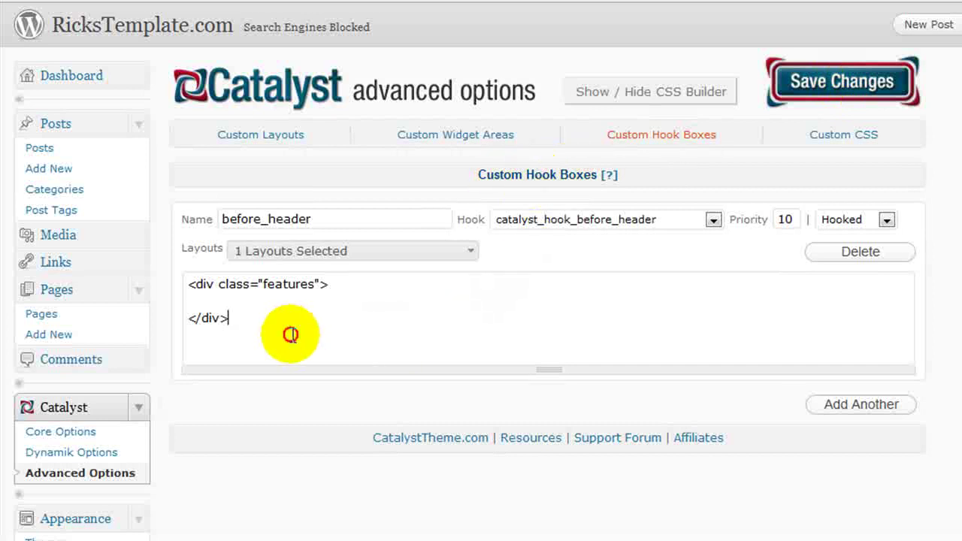
drag(290, 335, 151, 266)
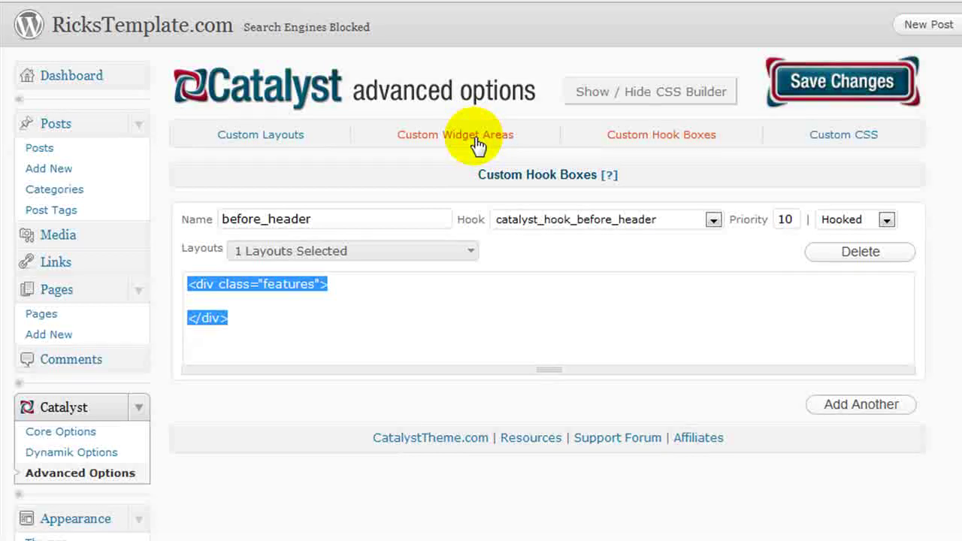
right_click(265, 333)
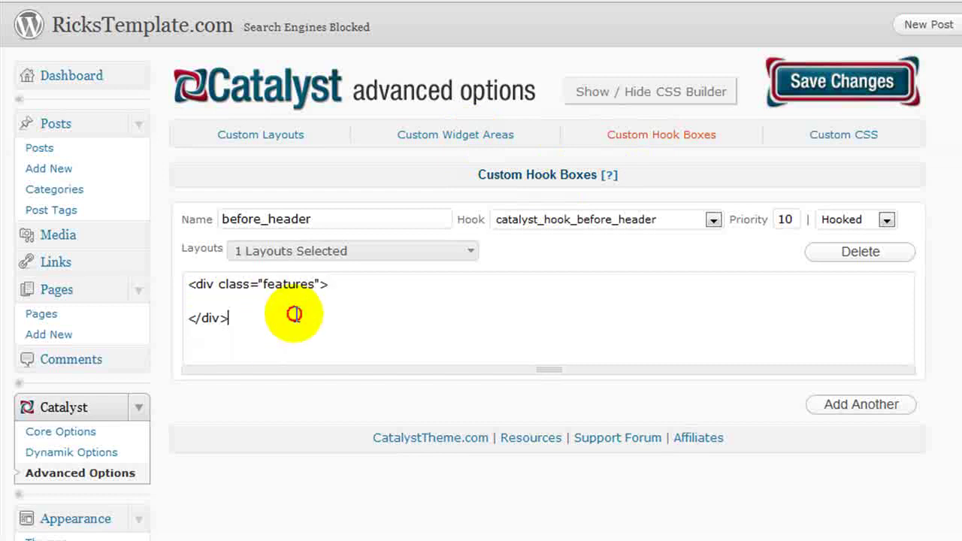
drag(293, 314, 198, 253)
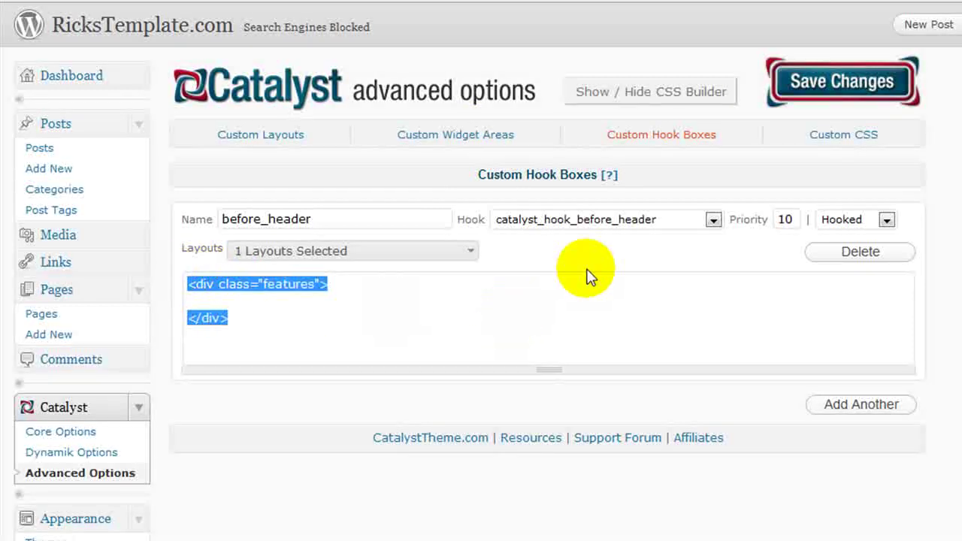
- Cut the features div code and delete the before_header name, leaving the box empty
key(ctrl+x)
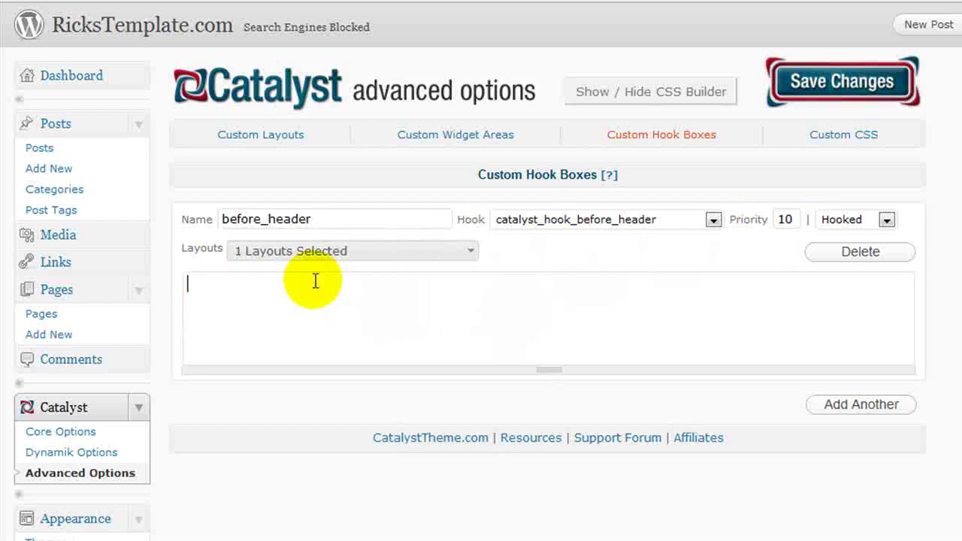
double_click(323, 219)
key(BackSpace)
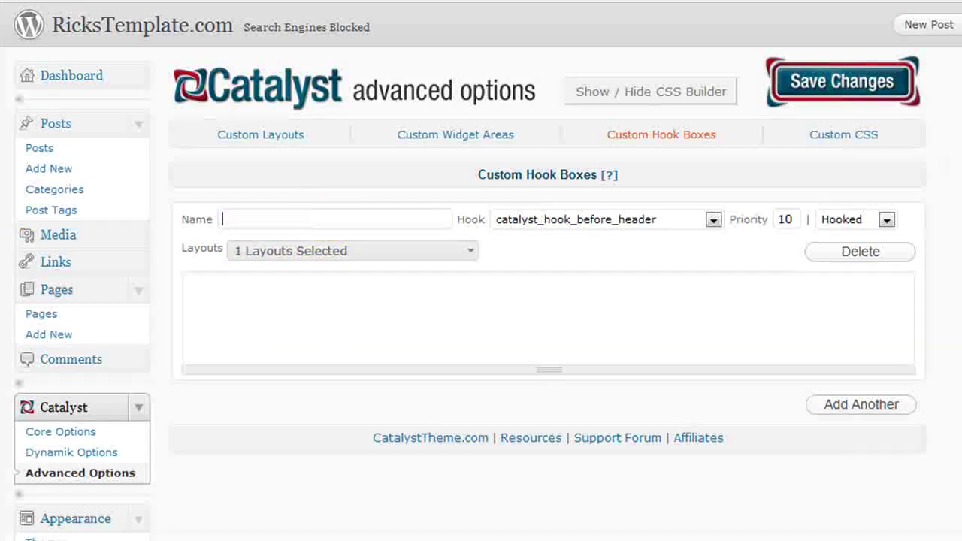
click(430, 347)
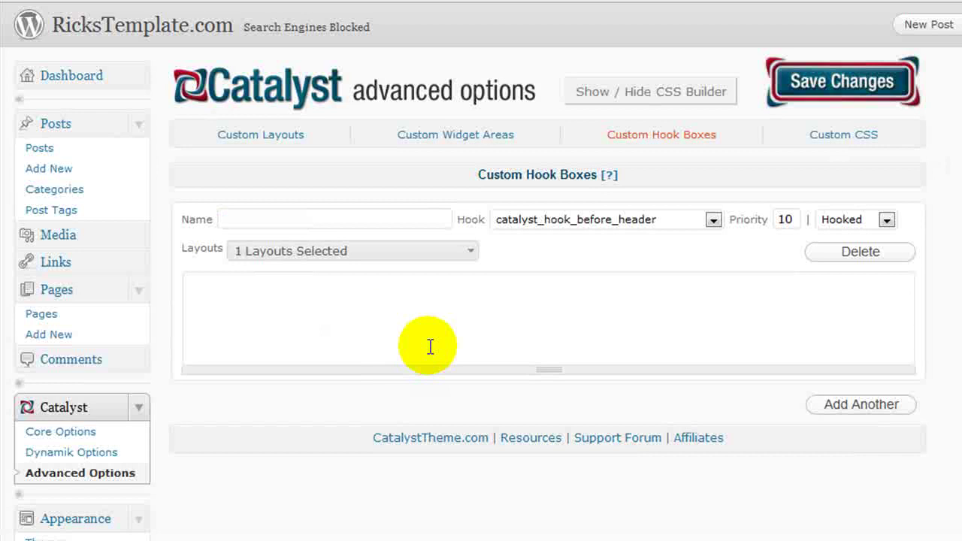